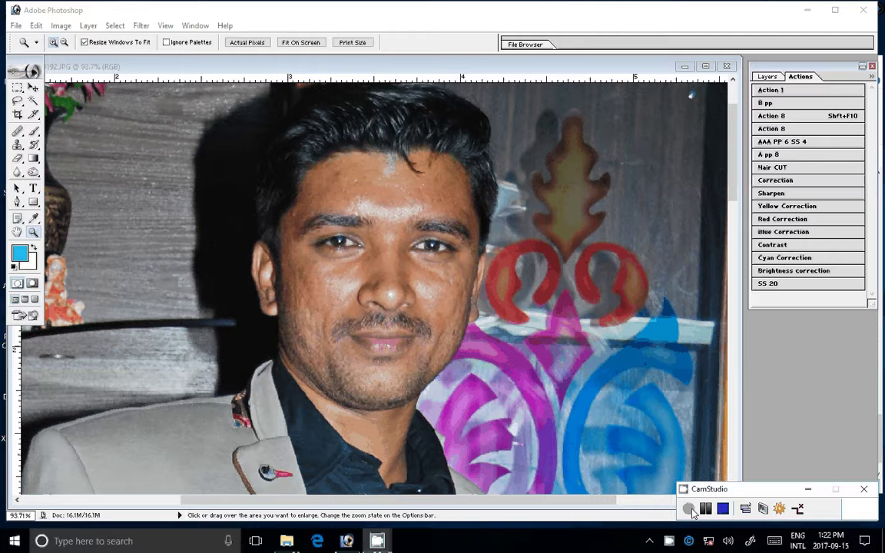
# Step: Play Action 1 from the Actions palette to sharpen and darken the portrait
pyautogui.click(688, 510)
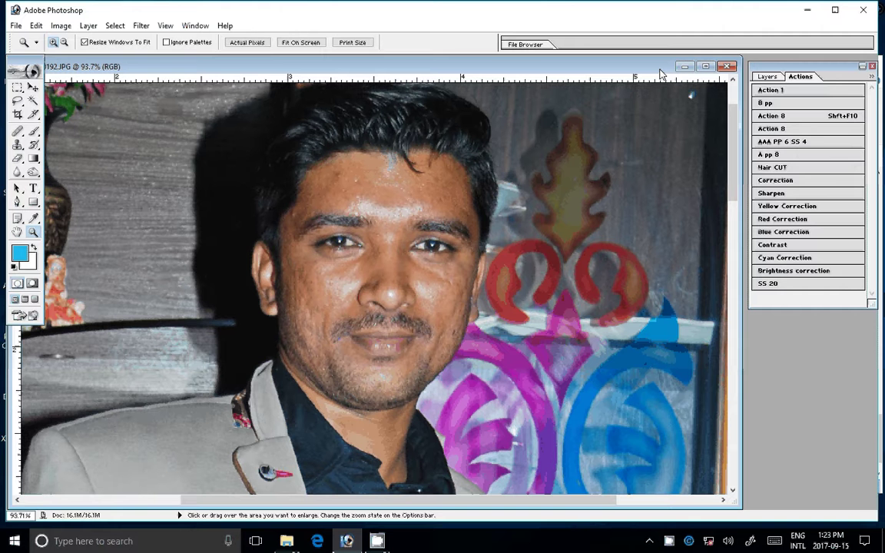
pyautogui.press('F7')
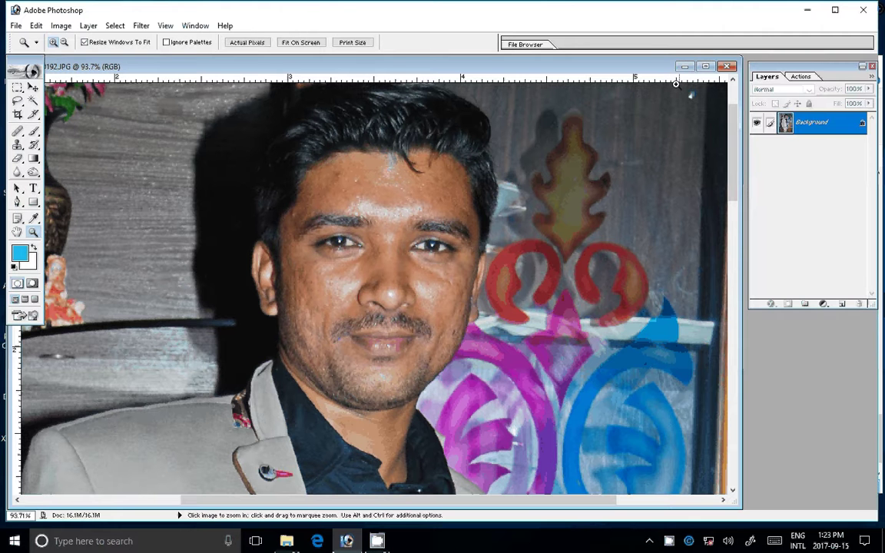
pyautogui.press('F9')
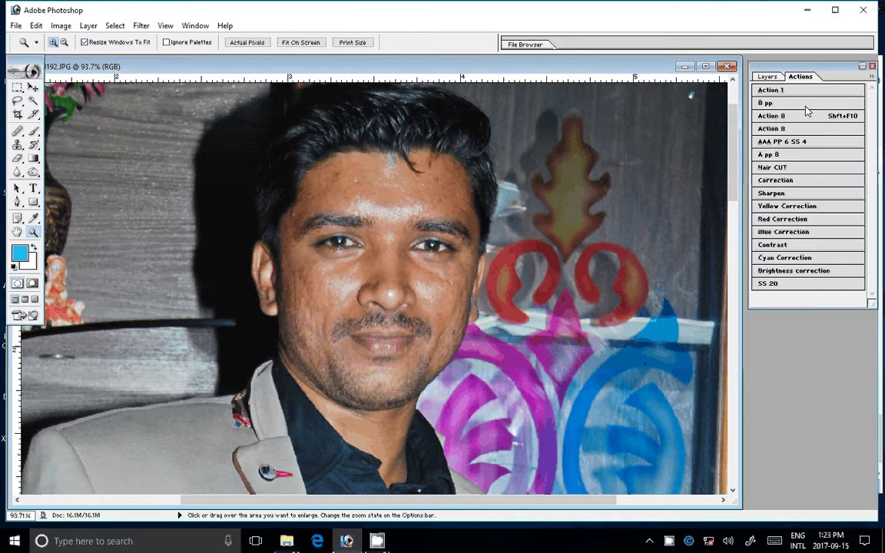
pyautogui.click(805, 107)
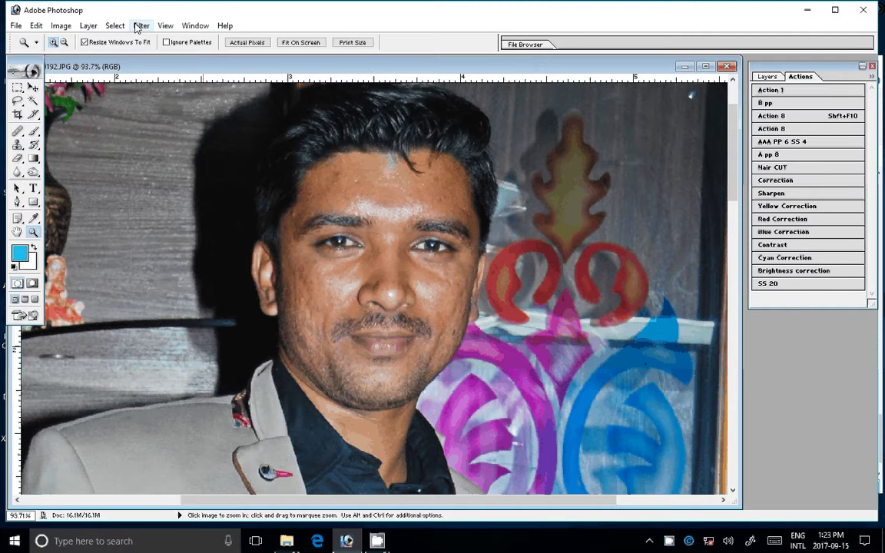
pyautogui.click(139, 27)
pyautogui.moveTo(34, 283)
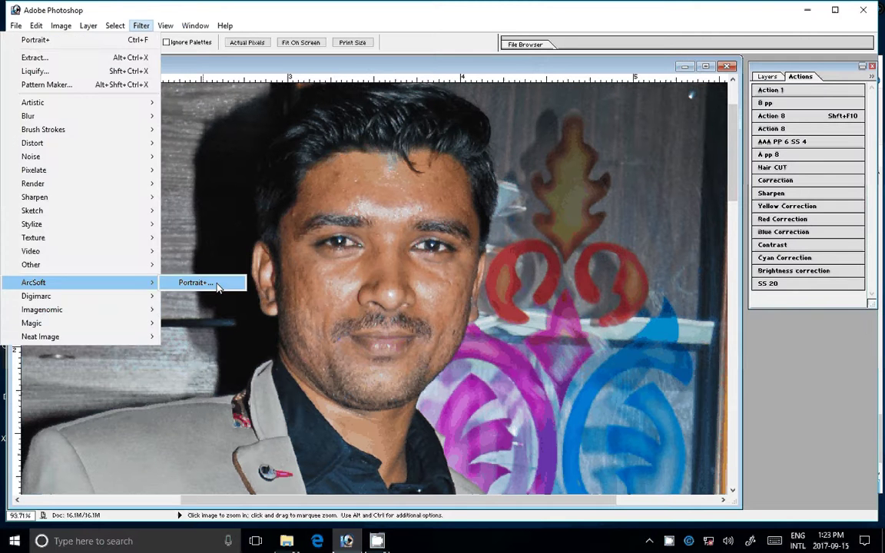
pyautogui.click(217, 284)
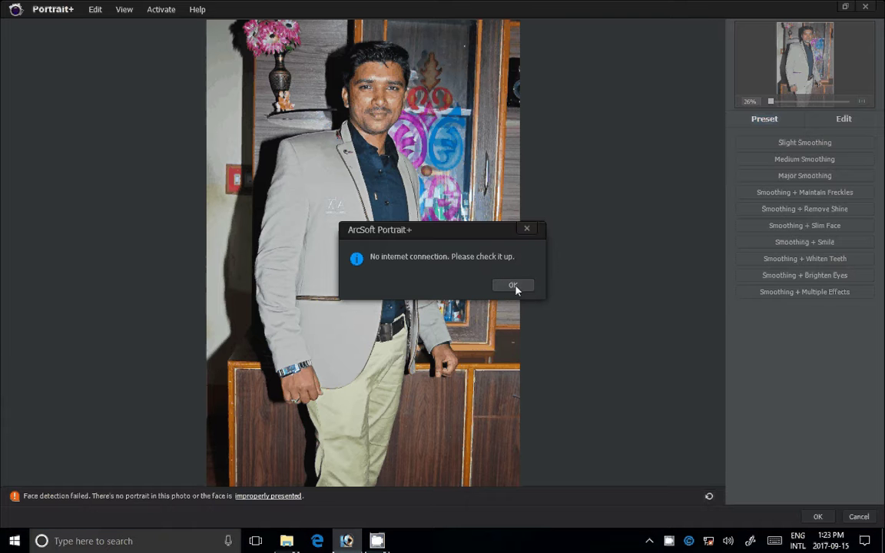
pyautogui.click(512, 285)
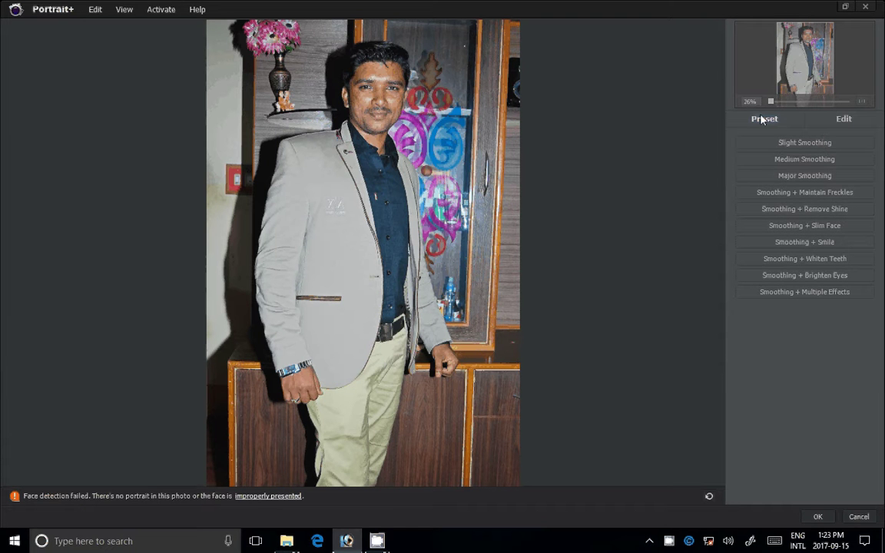
pyautogui.click(862, 516)
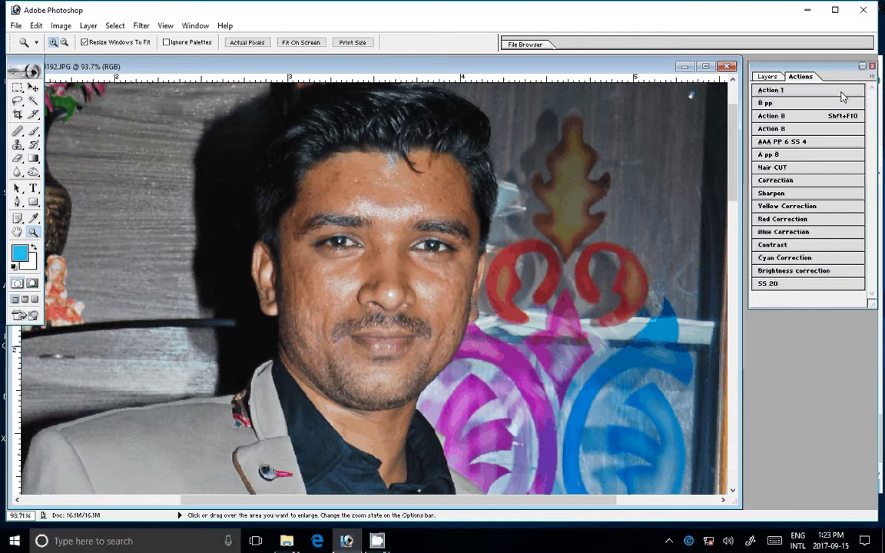
# Step: Load the NEAT IMAGE.F6 action set and run its Action 1 on the portrait
pyautogui.click(872, 77)
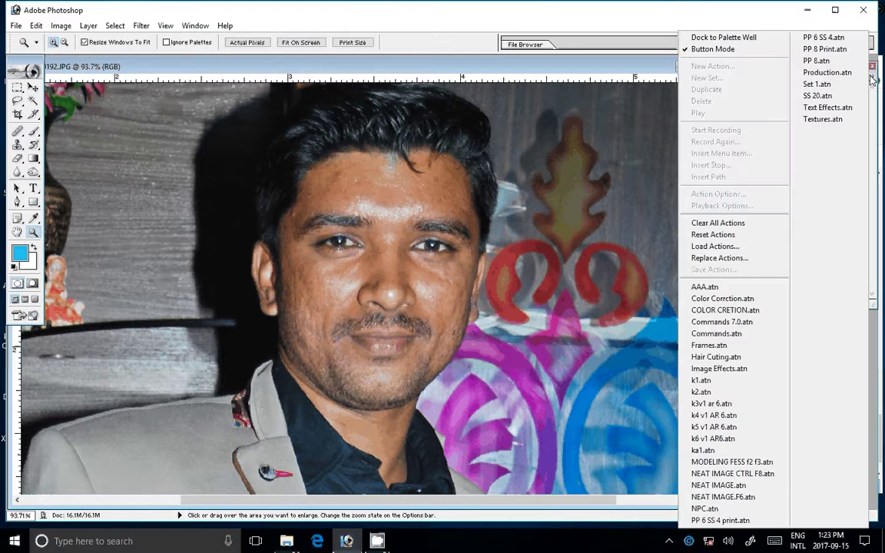
pyautogui.click(759, 499)
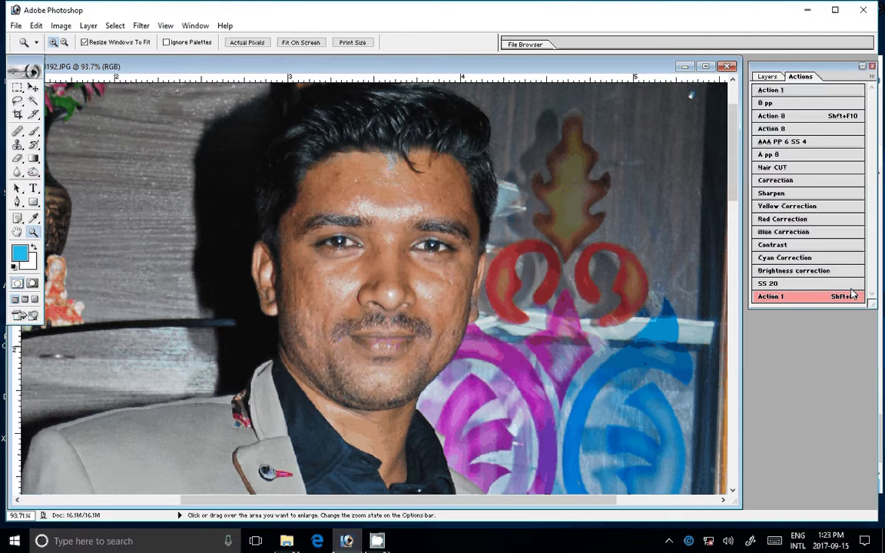
pyautogui.click(851, 294)
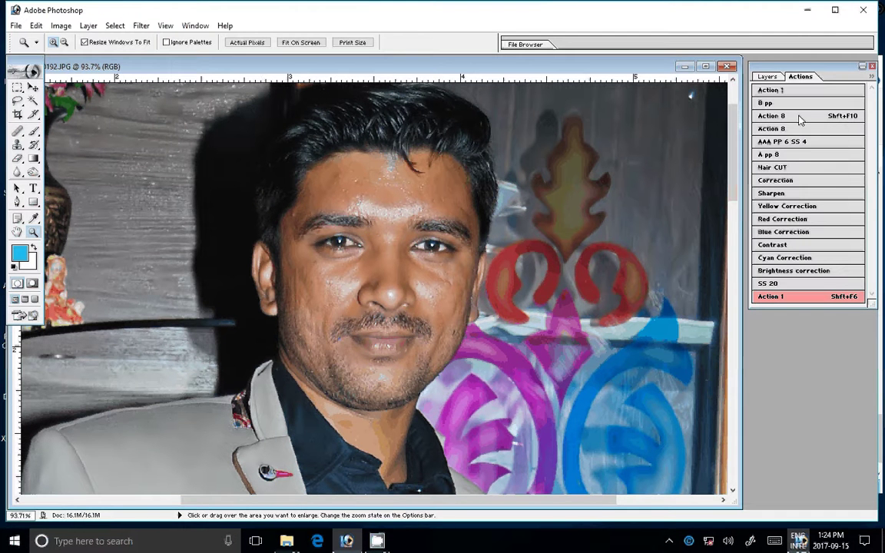
# Step: Duplicate the photo as Layer 1 and select the Background layer
pyautogui.press('F7')
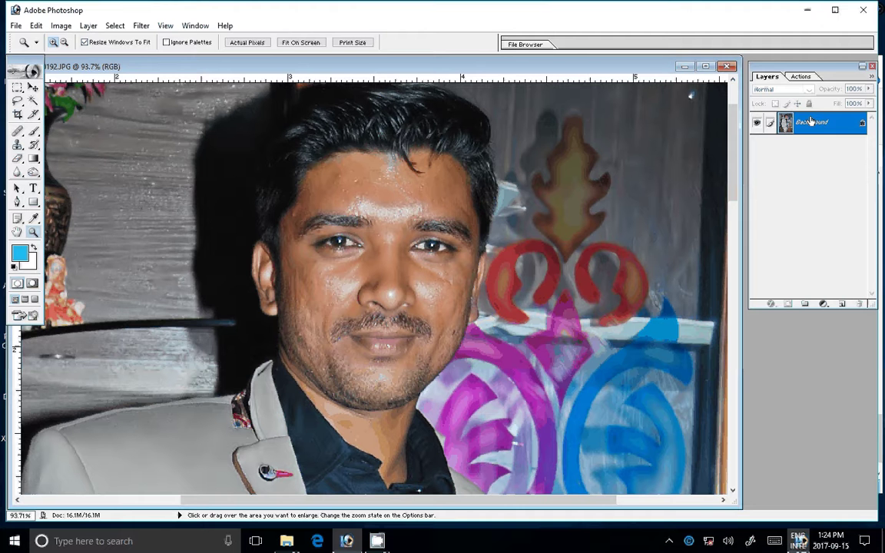
pyautogui.hotkey('ctrl', 'j')
pyautogui.click(801, 150)
pyautogui.click(134, 25)
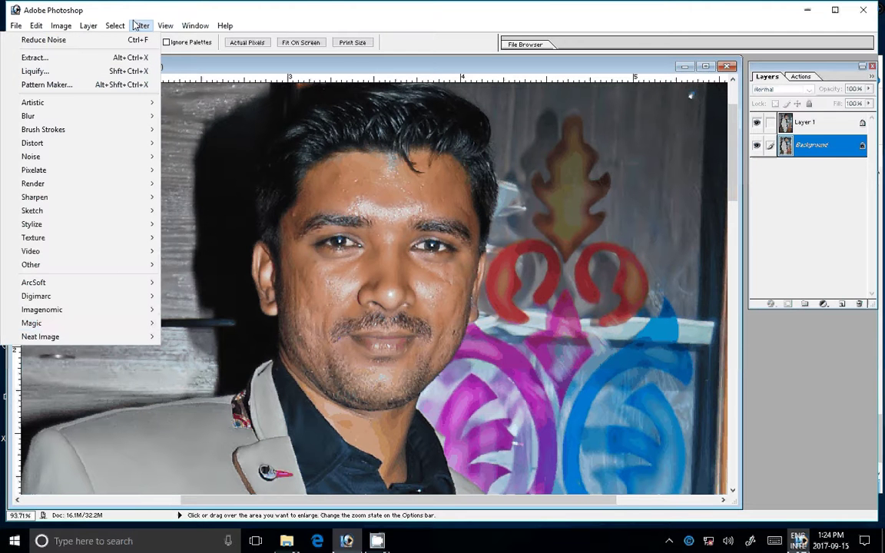
pyautogui.moveTo(32, 323)
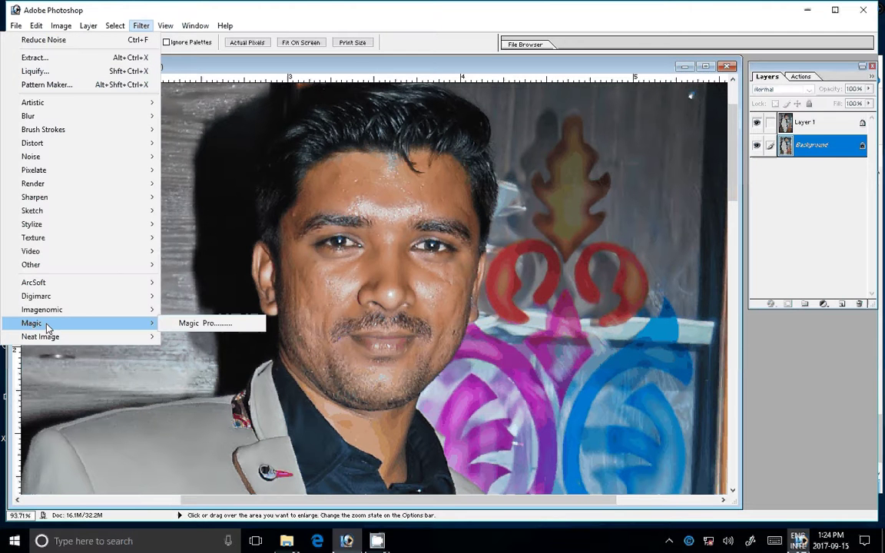
# Step: Apply the Magic Pro filter to the Background layer with Graininess 108
pyautogui.click(205, 323)
pyautogui.moveTo(433, 249); pyautogui.dragTo(482, 256)
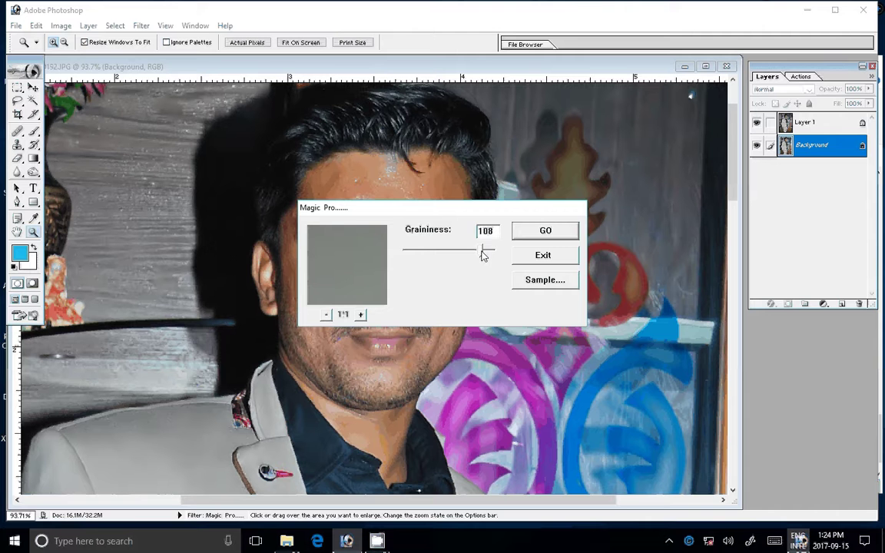
pyautogui.click(515, 230)
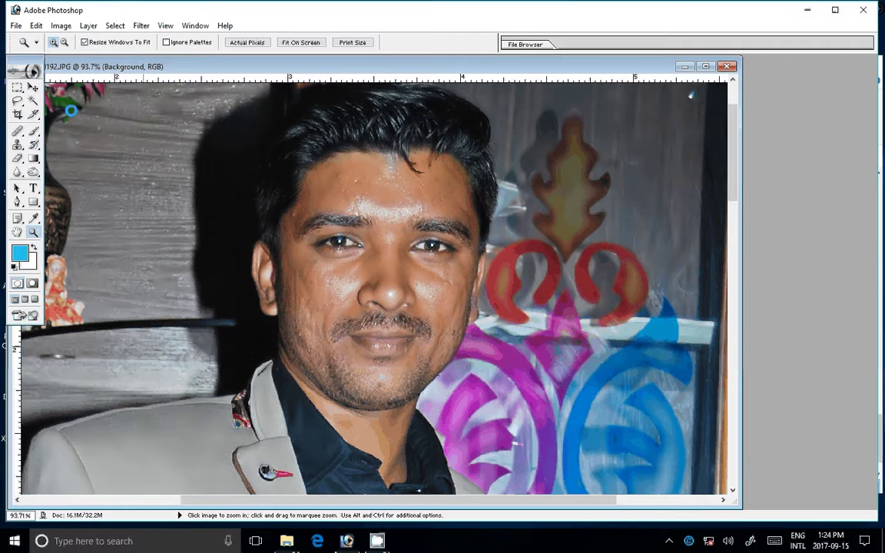
# Step: Add Noise to the Background layer, then select Layer 1
pyautogui.click(141, 26)
pyautogui.moveTo(31, 156)
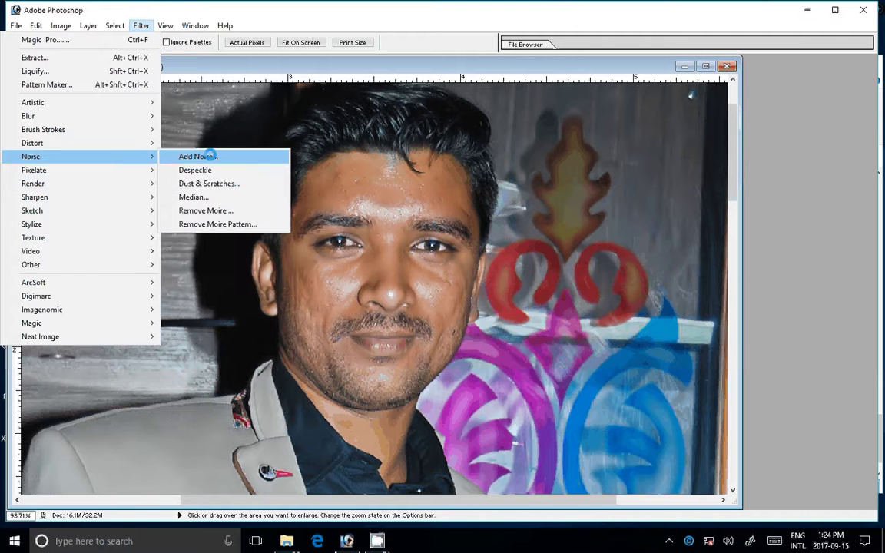
pyautogui.click(210, 155)
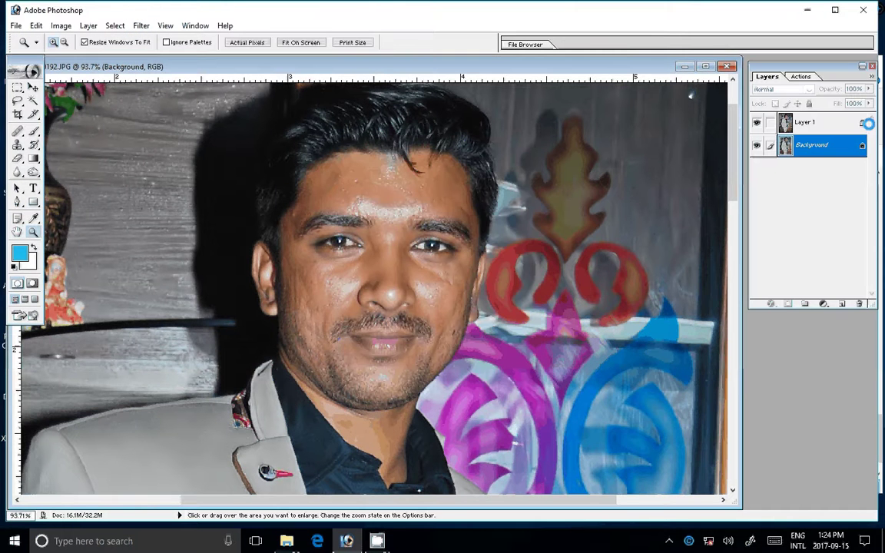
pyautogui.click(864, 123)
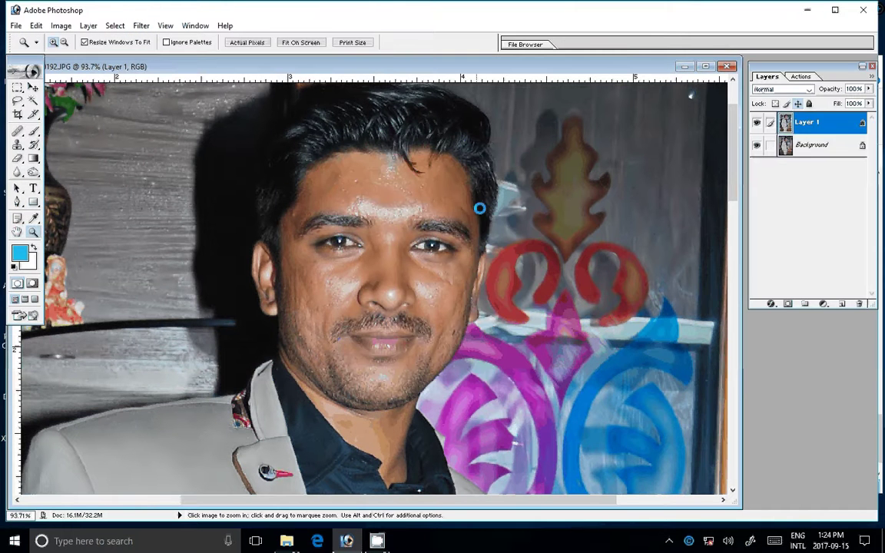
# Step: Erase Layer 1 over the forehead, cheeks and chin with a size-60 eraser
pyautogui.press('e')
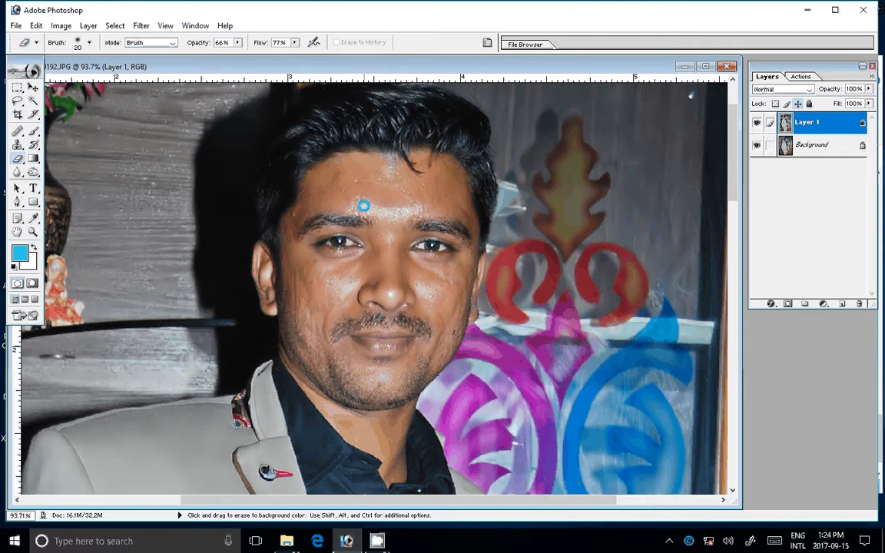
pyautogui.press(']')
pyautogui.press(']')
pyautogui.press(']')
pyautogui.moveTo(347, 201); pyautogui.dragTo(379, 227)
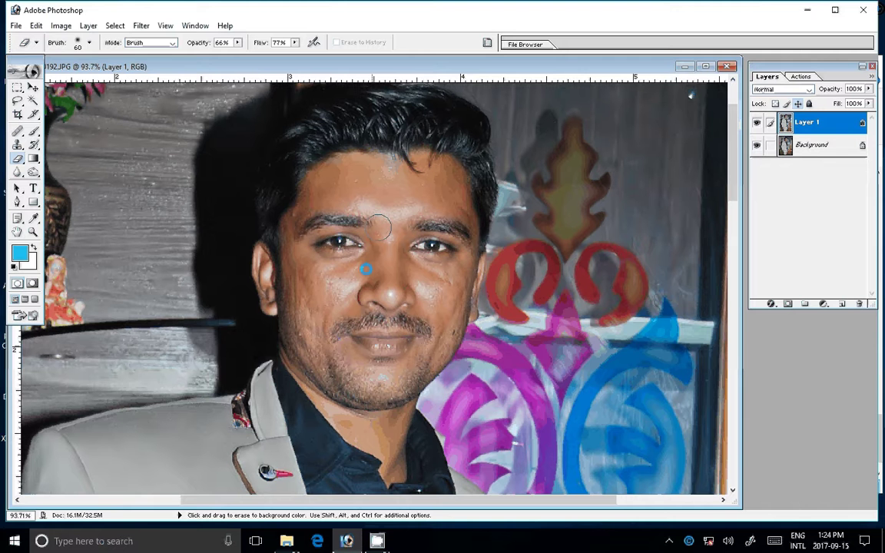
pyautogui.moveTo(365, 269); pyautogui.dragTo(326, 377)
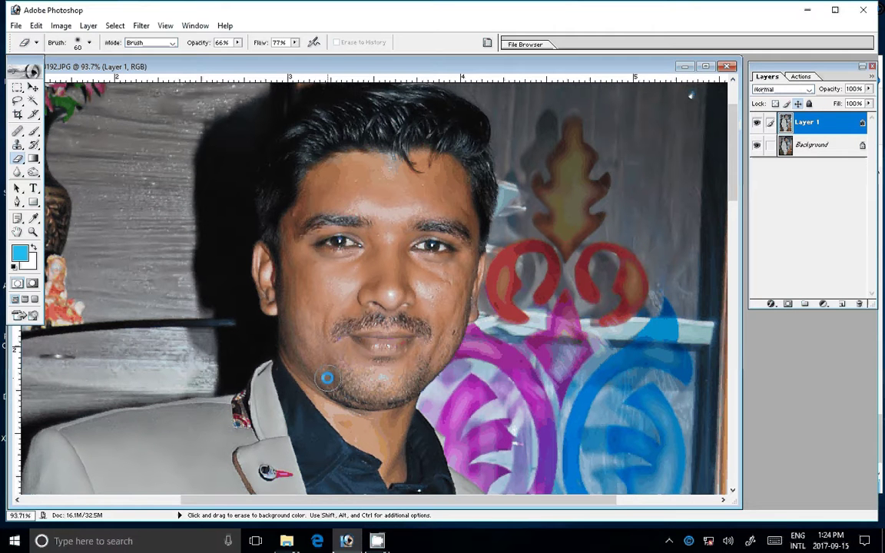
pyautogui.moveTo(326, 377)
pyautogui.mouseDown()
pyautogui.moveTo(444, 273)
pyautogui.moveTo(365, 203)
pyautogui.mouseUp()
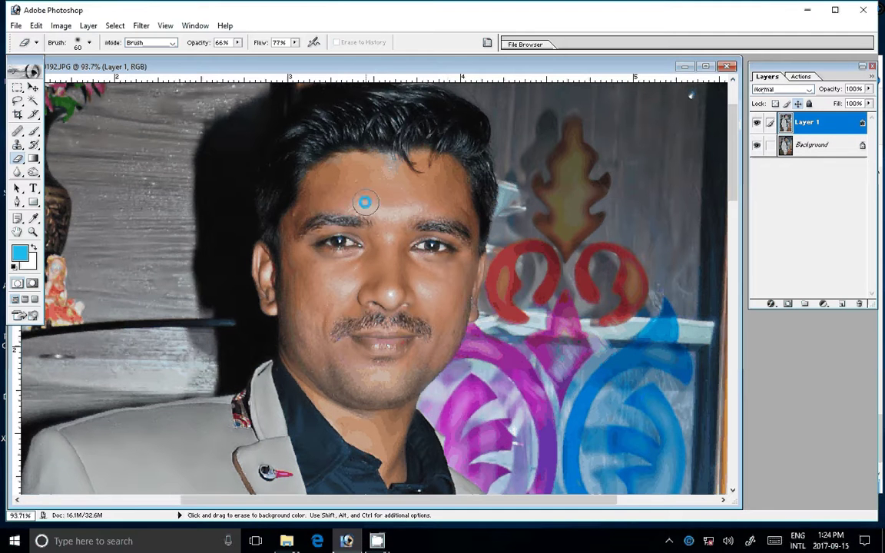
pyautogui.moveTo(364, 202); pyautogui.dragTo(470, 222)
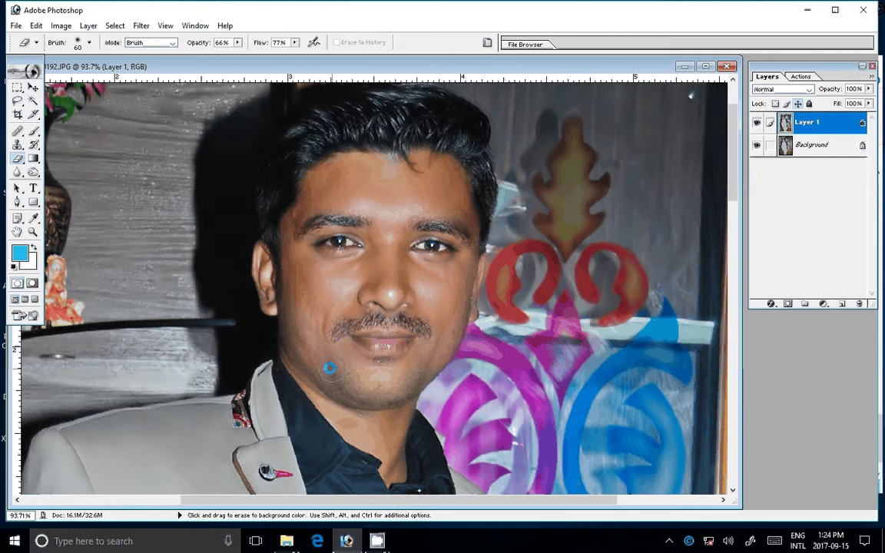
# Step: Merge Layer 1 down into Background and zoom out to the whole photo
pyautogui.hotkey('ctrl', 'e')
pyautogui.press('z')
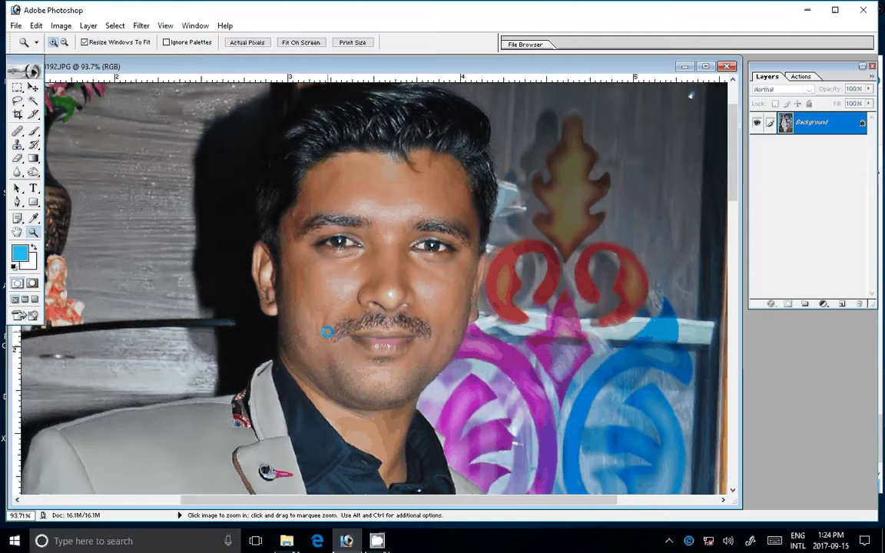
pyautogui.hotkey('ctrl', '0')
# Step: Drag the portrait into the Vol - 003.psd album spread
pyautogui.press('v')
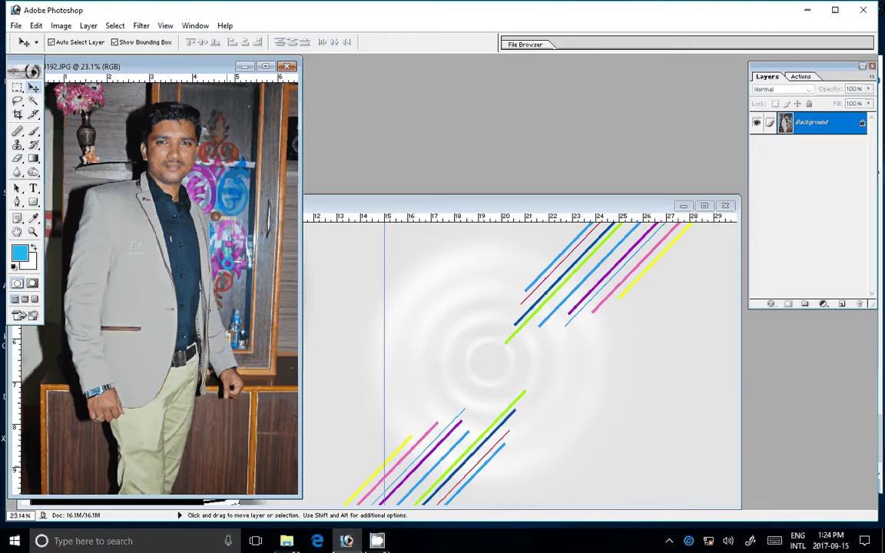
pyautogui.click(340, 309)
pyautogui.moveTo(170, 248); pyautogui.dragTo(135, 331)
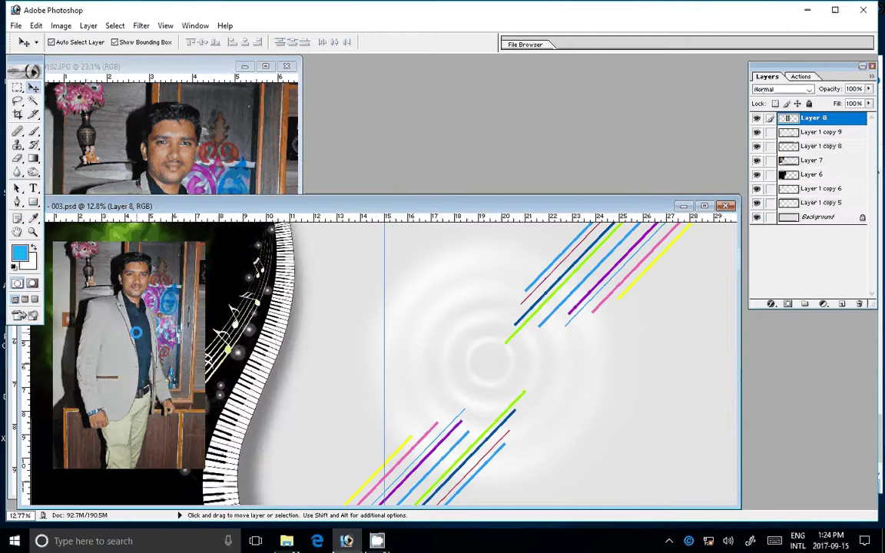
pyautogui.moveTo(261, 204); pyautogui.dragTo(391, 193)
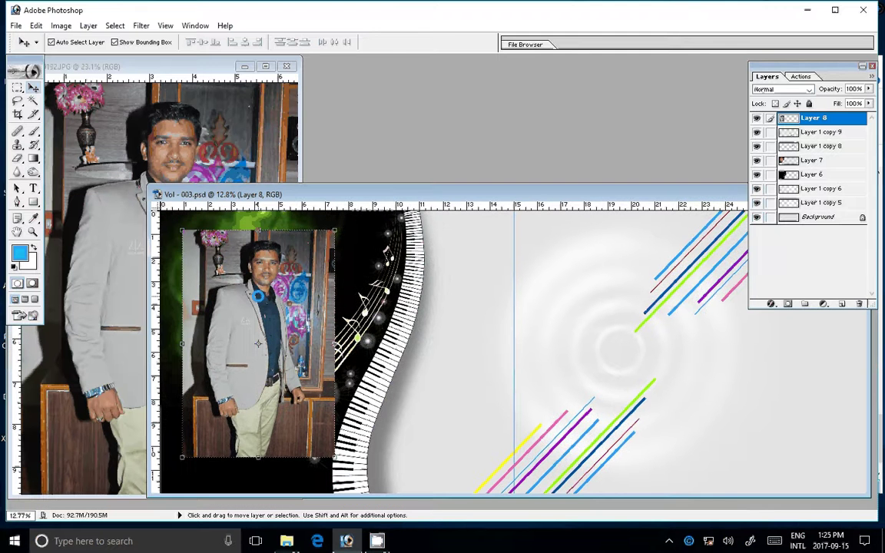
# Step: Softly erase the portrait's right, top and upper-left edges with a 100%-opacity, 800 px eraser
pyautogui.press('e')
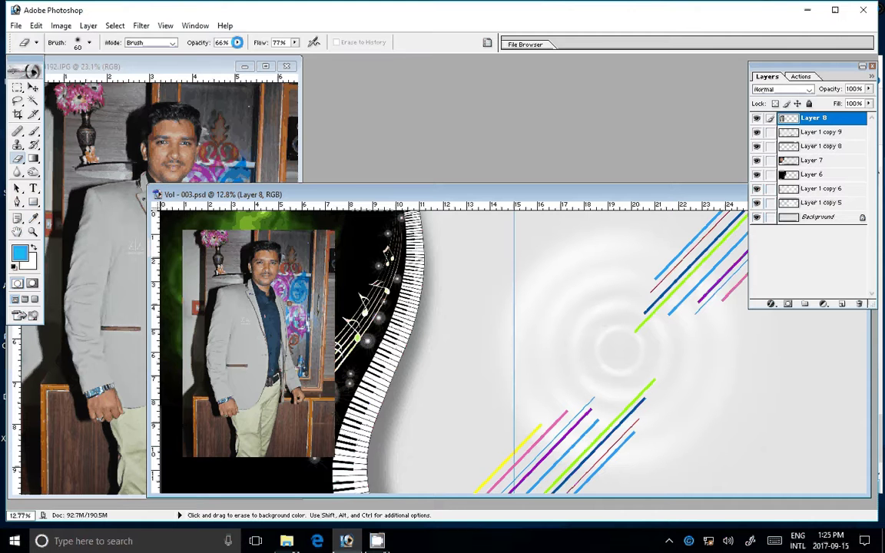
pyautogui.moveTo(238, 42); pyautogui.dragTo(260, 54)
pyautogui.press(']')
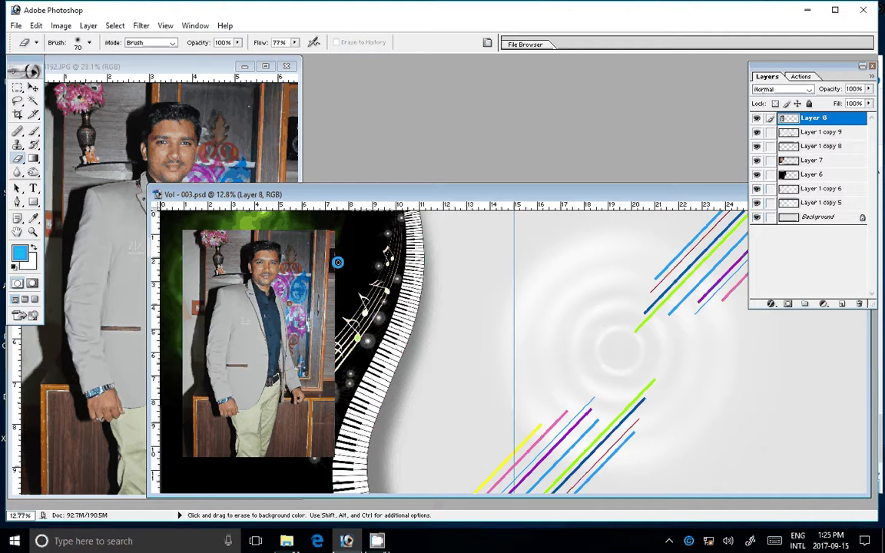
pyautogui.press(']')
pyautogui.press(']')
pyautogui.press(']')
pyautogui.moveTo(337, 262)
pyautogui.mouseDown()
pyautogui.moveTo(193, 467)
pyautogui.moveTo(177, 255)
pyautogui.mouseUp()
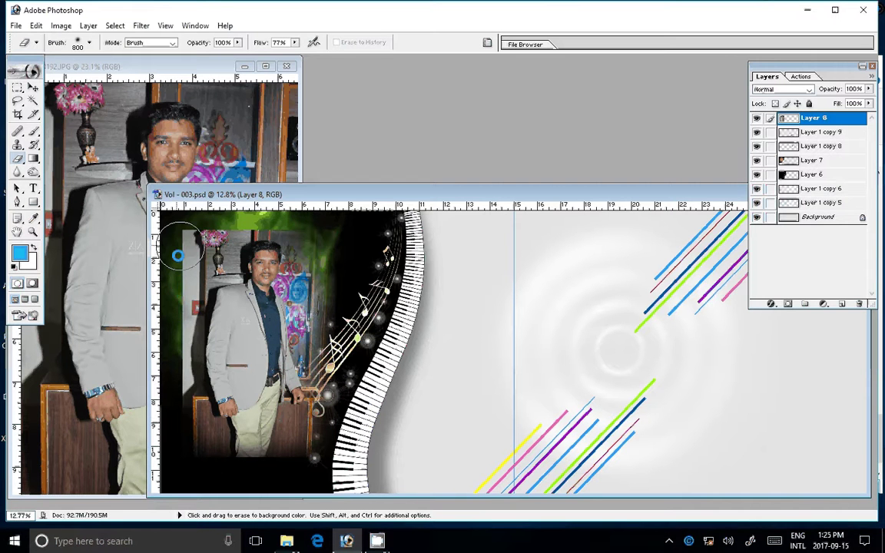
pyautogui.moveTo(177, 255)
pyautogui.mouseDown()
pyautogui.moveTo(321, 226)
pyautogui.moveTo(337, 238)
pyautogui.mouseUp()
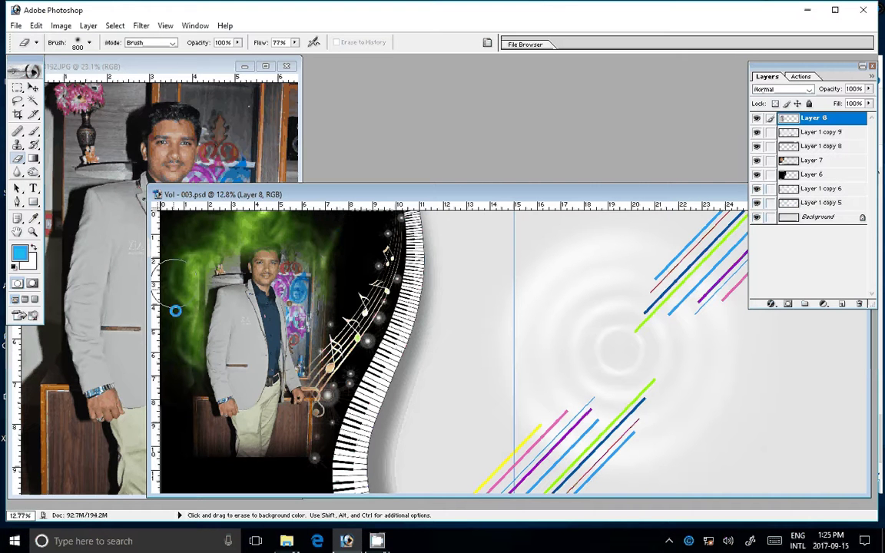
# Step: Nudge the portrait down slightly and scale it to 125.9%
pyautogui.press('v')
pyautogui.moveTo(256, 311)
pyautogui.mouseDown()
pyautogui.moveTo(256, 338)
pyautogui.moveTo(255, 318)
pyautogui.mouseUp()
pyautogui.moveTo(317, 255); pyautogui.dragTo(370, 247)
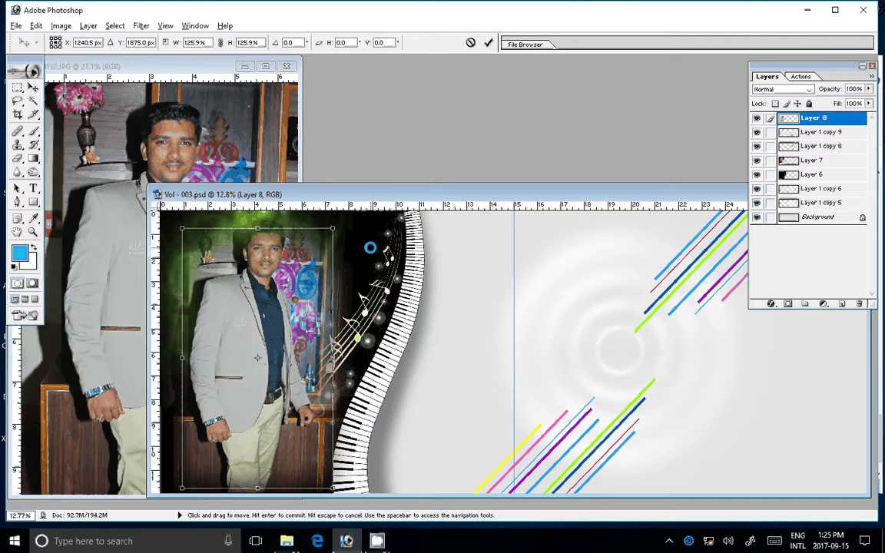
# Step: Commit the 125.9% scale and restack Layer 8 above the green glow layer
pyautogui.press('Return')
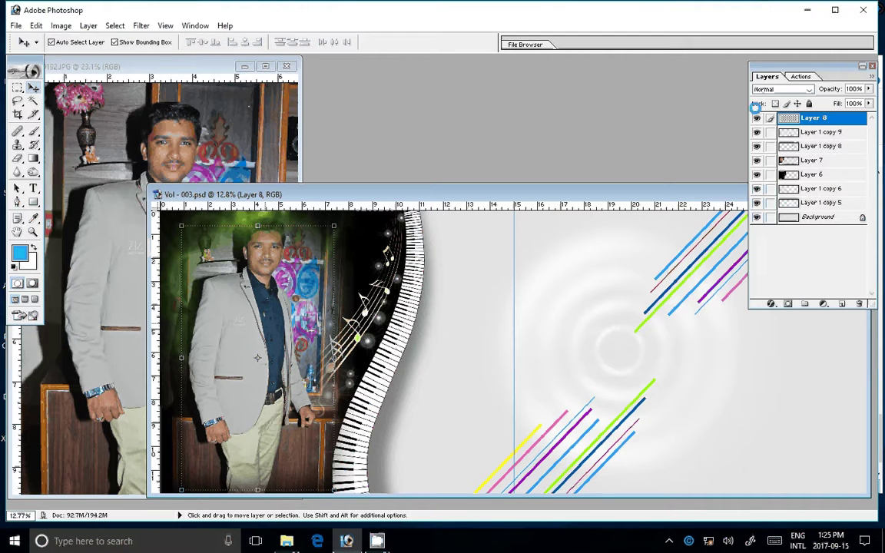
pyautogui.hotkey('ctrl', 'shift', '[')
pyautogui.click(292, 341)
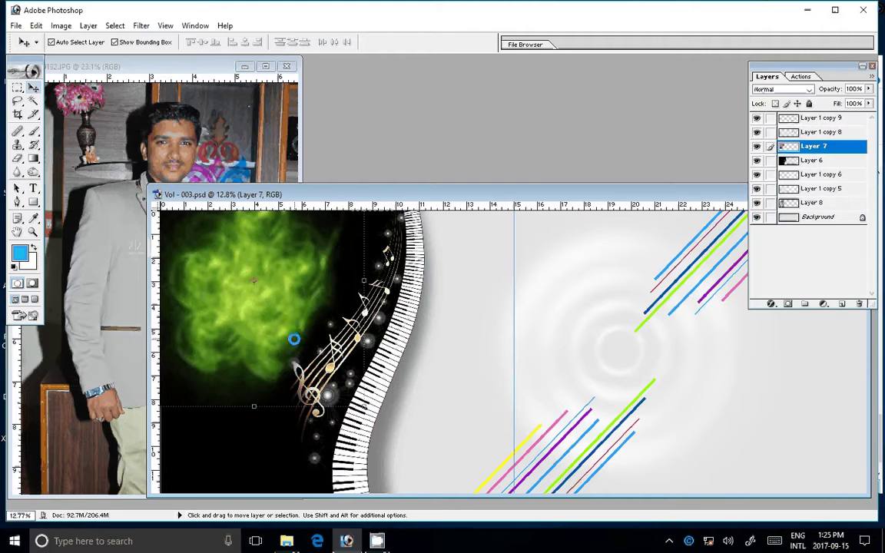
pyautogui.hotkey('ctrl', ']')
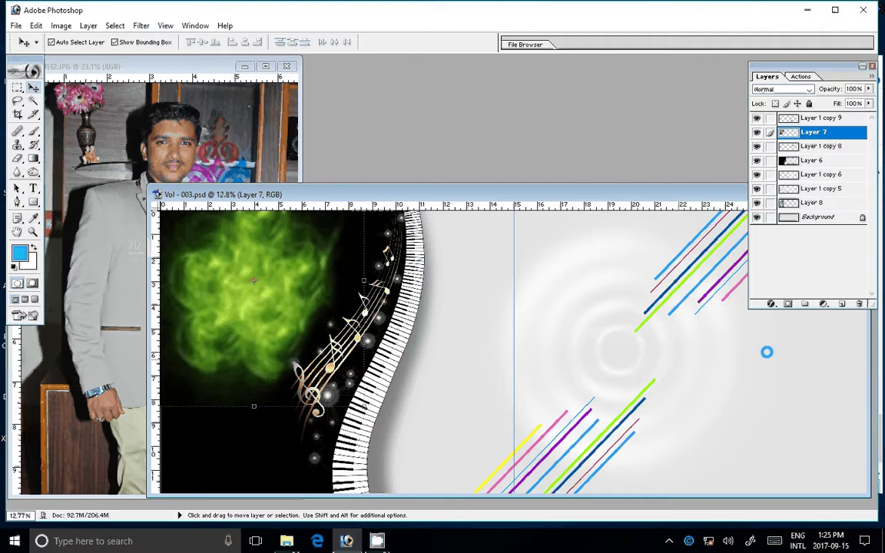
pyautogui.click(812, 202)
pyautogui.hotkey('ctrl', ']')
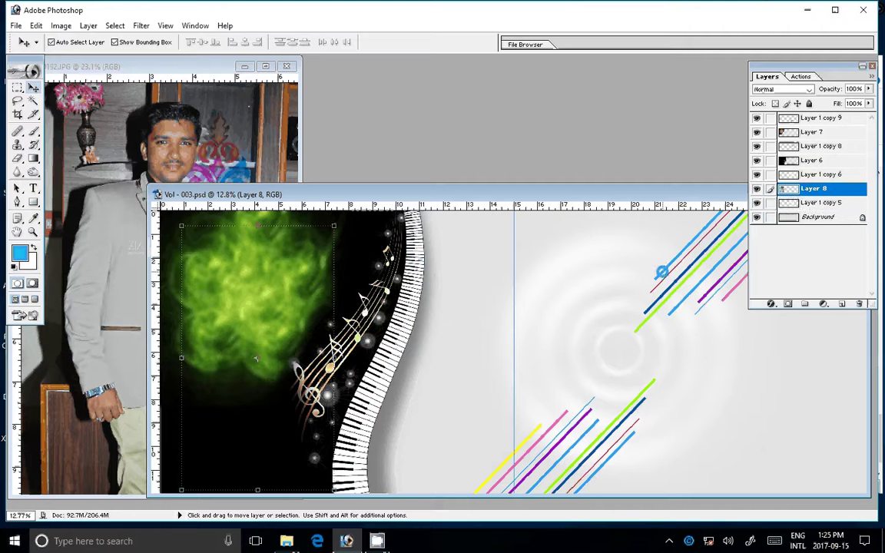
pyautogui.hotkey('ctrl', ']')
pyautogui.hotkey('ctrl', ']')
pyautogui.hotkey('ctrl', ']')
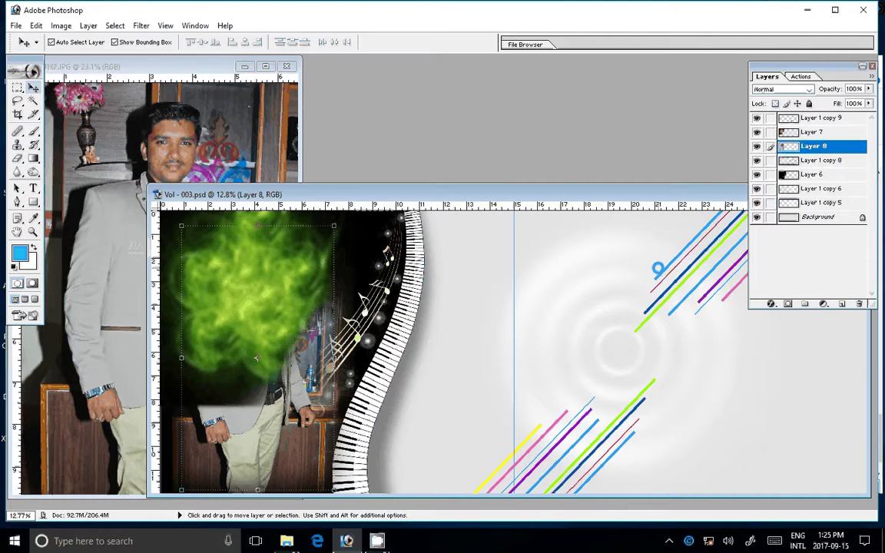
pyautogui.hotkey('ctrl', ']')
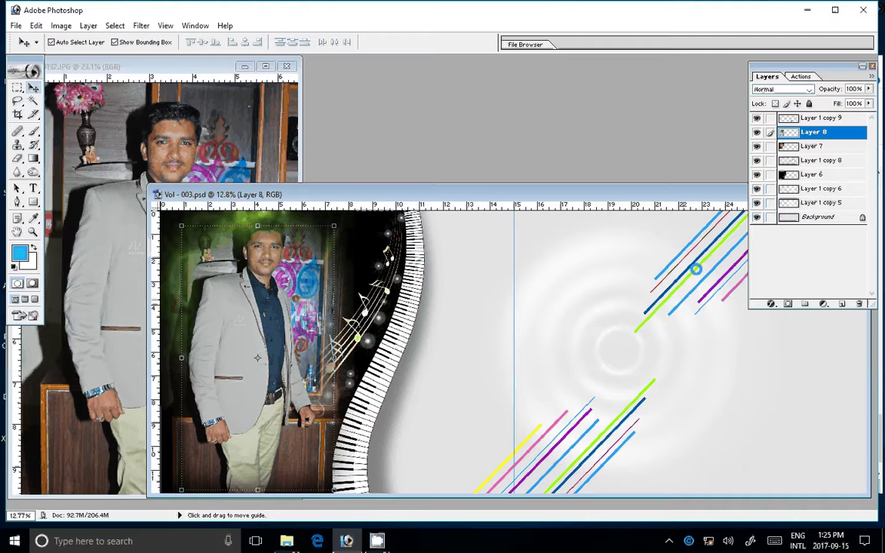
# Step: Close the original DSC_0192.JPG window, answering the save prompt
pyautogui.click(273, 74)
pyautogui.click(286, 66)
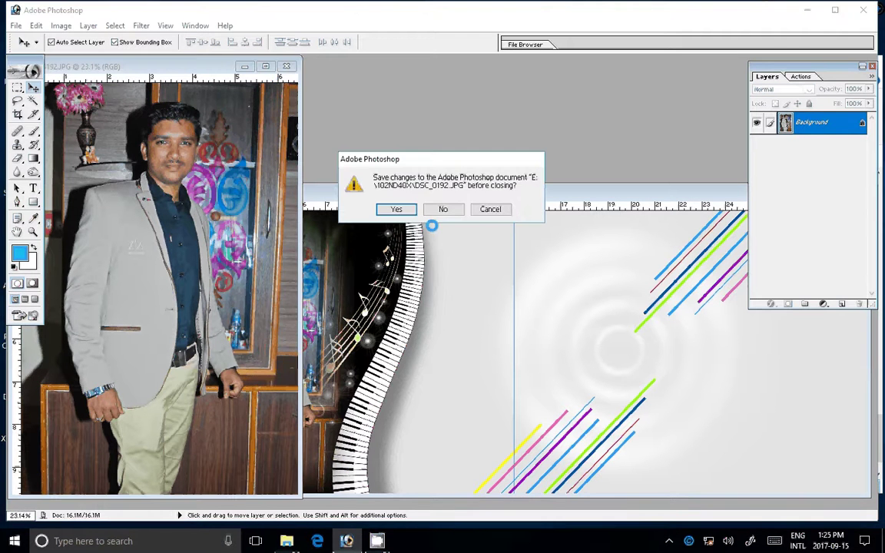
pyautogui.click(442, 208)
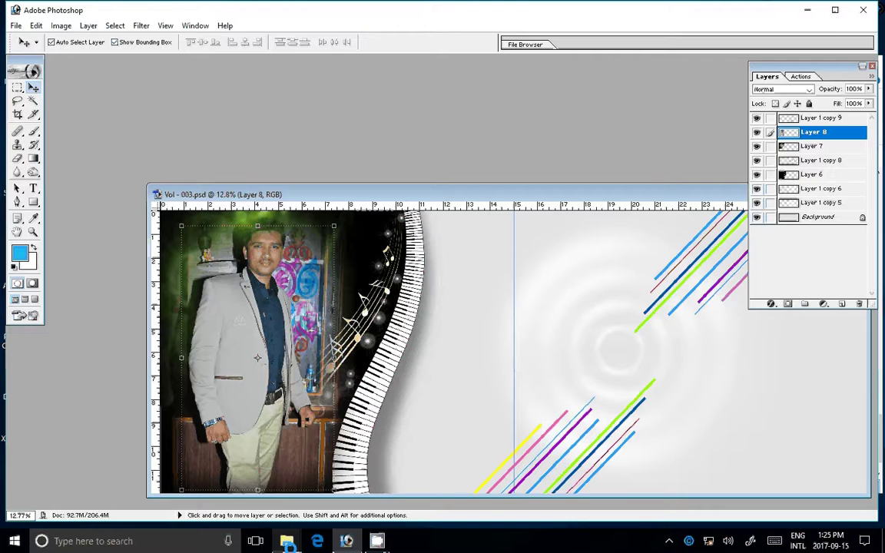
pyautogui.click(286, 540)
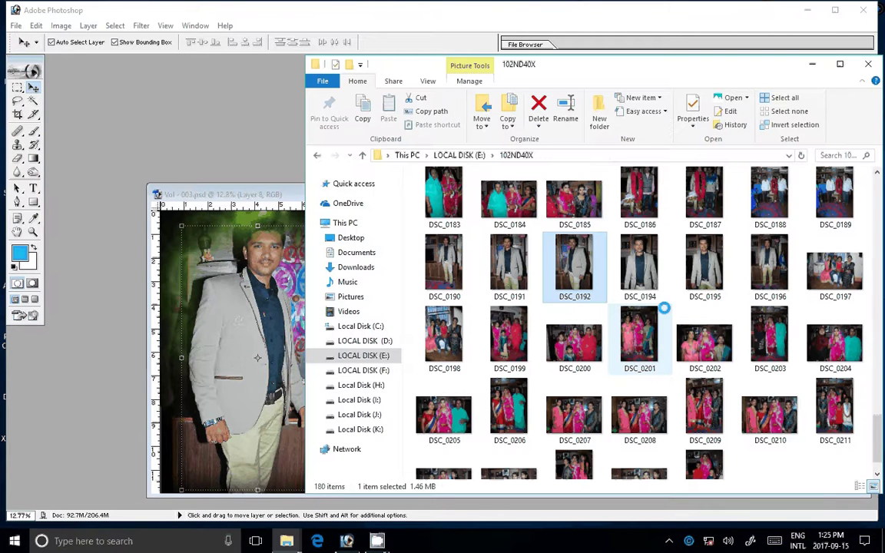
# Step: Select DSC_0035 through DSC_0037 in the 102ND40X folder and drop them into Photoshop
pyautogui.click(481, 127)
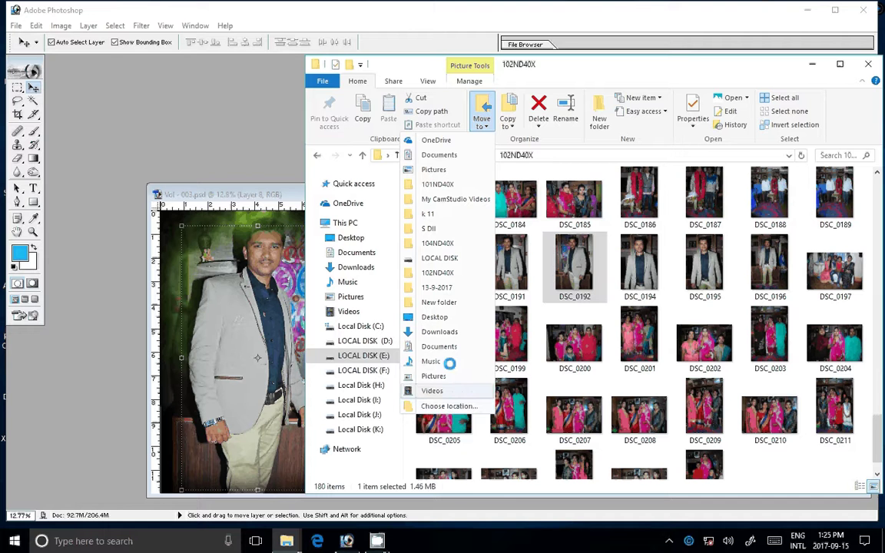
pyautogui.click(680, 290)
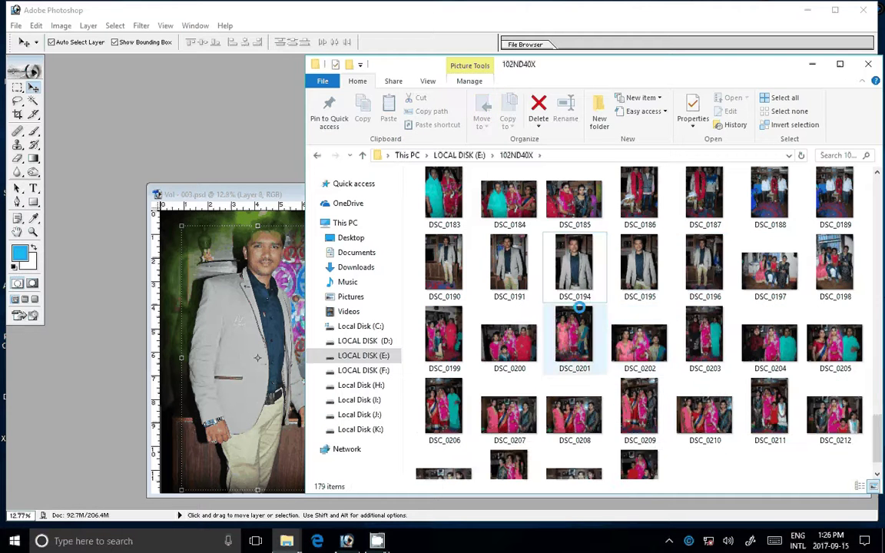
pyautogui.scroll(5, 578, 308)
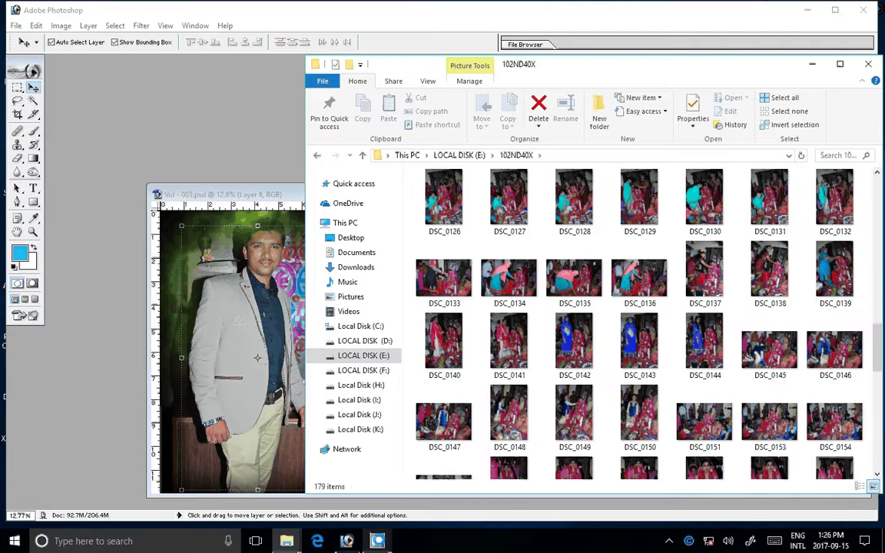
pyautogui.click(568, 177)
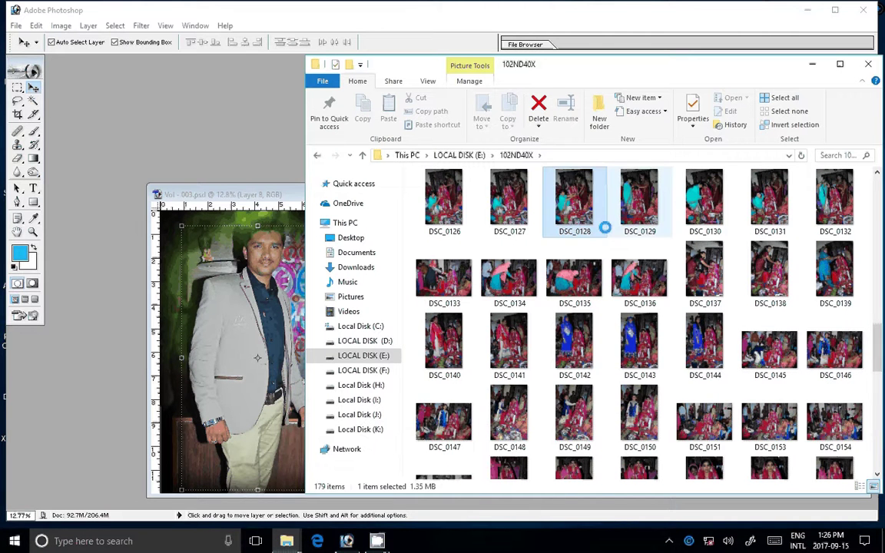
pyautogui.scroll(3, 605, 227)
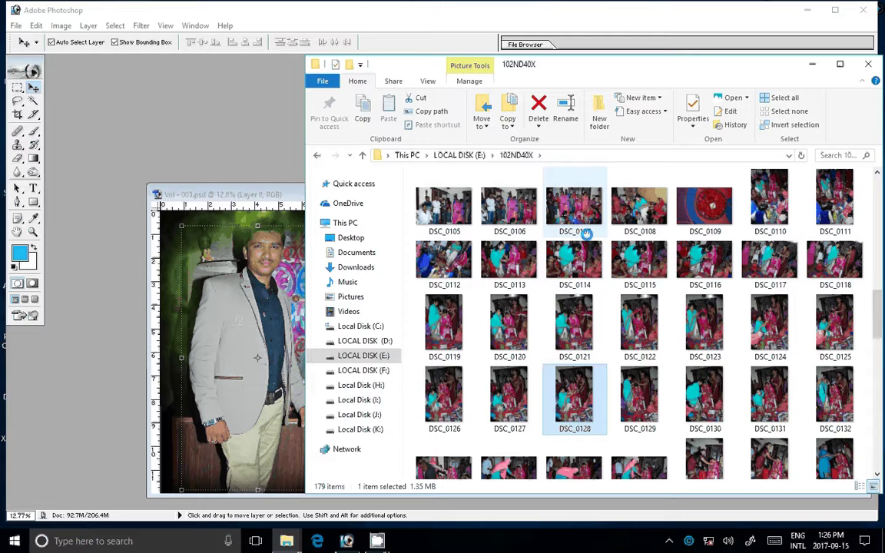
pyautogui.moveTo(876, 298); pyautogui.dragTo(881, 186)
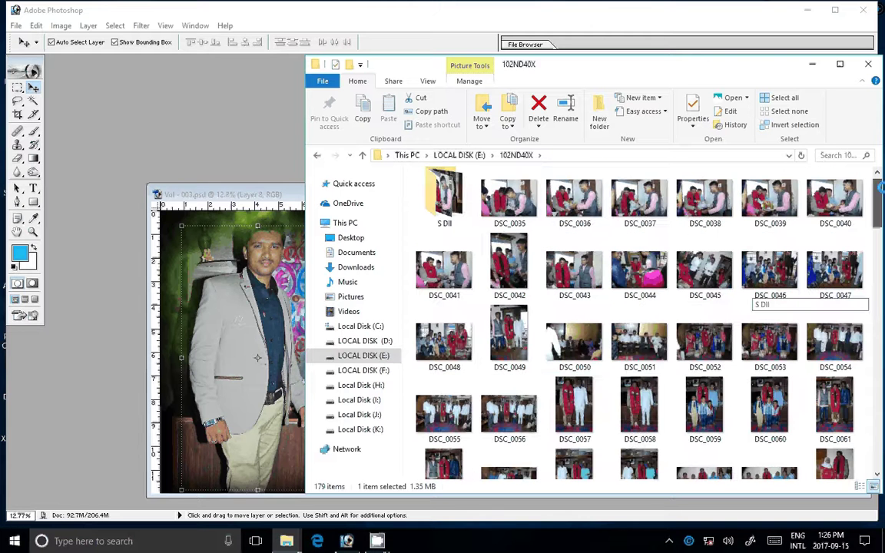
pyautogui.click(516, 202)
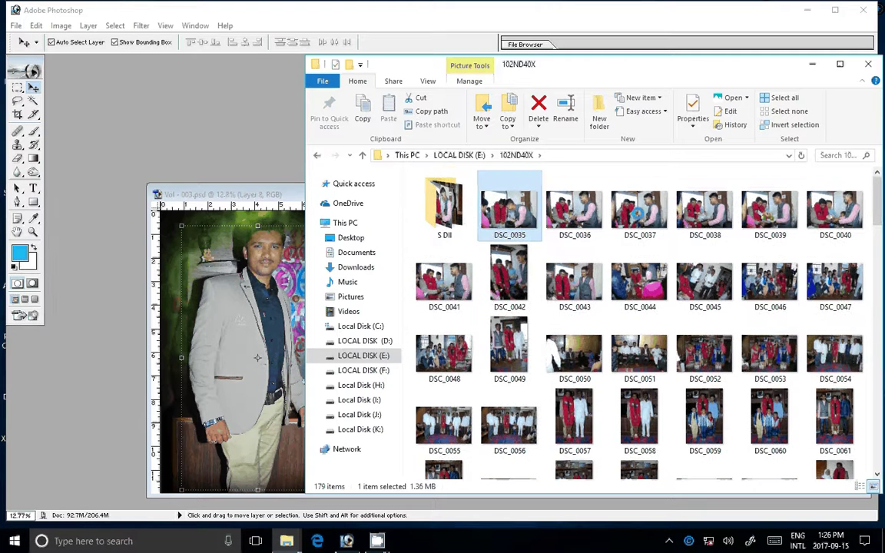
pyautogui.hotkey('shift', 'Right')
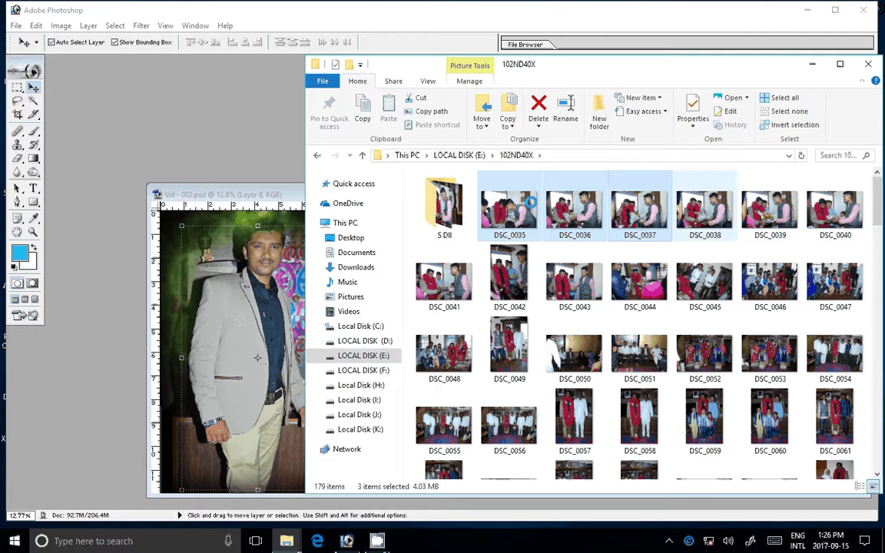
pyautogui.moveTo(502, 198); pyautogui.dragTo(233, 125)
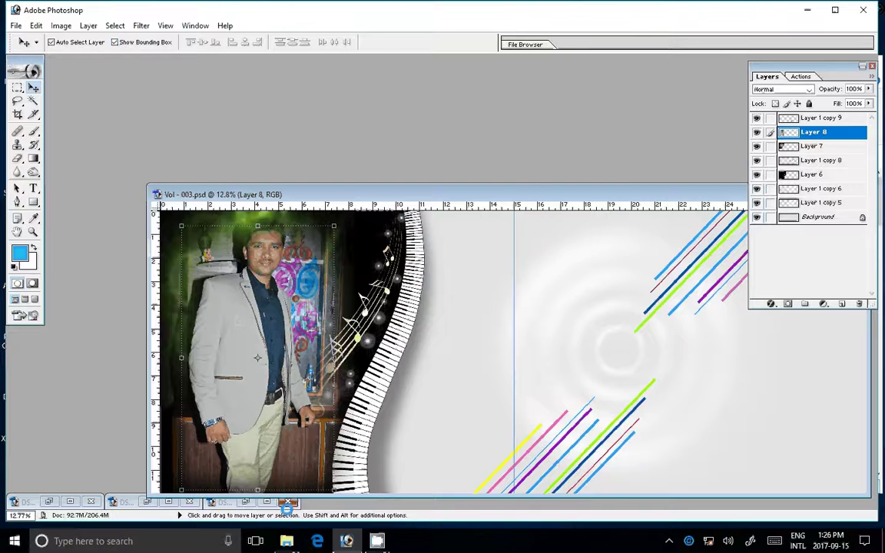
# Step: Close DSC_0035 and run the AAA PP 6 SS 4 brightening action on DSC_0036
pyautogui.click(245, 501)
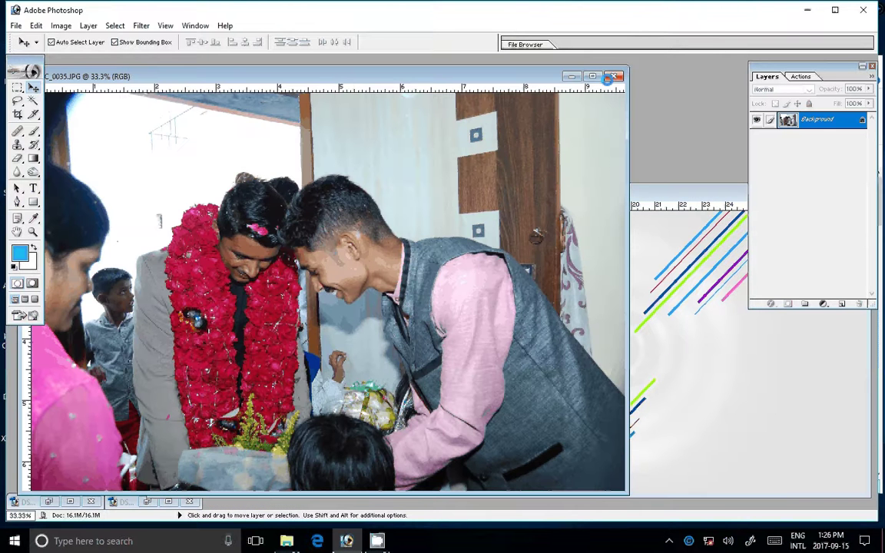
pyautogui.click(615, 77)
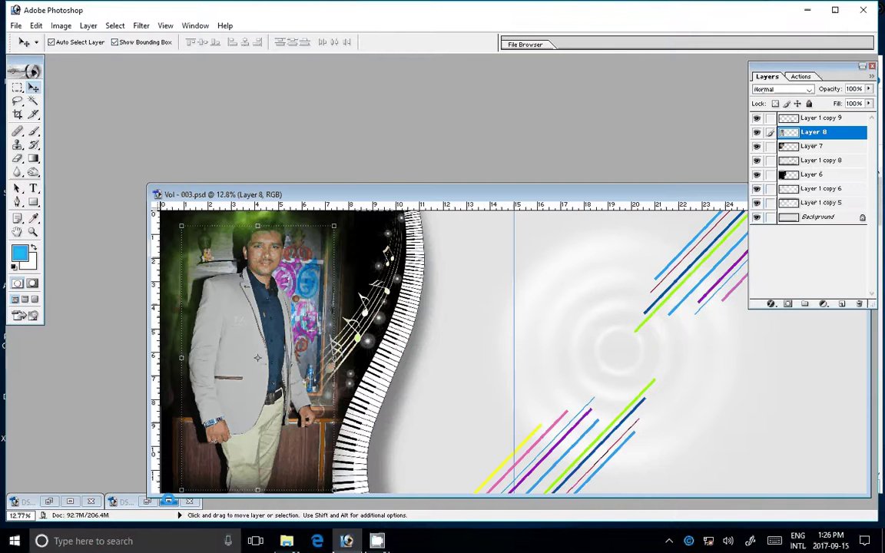
pyautogui.click(168, 502)
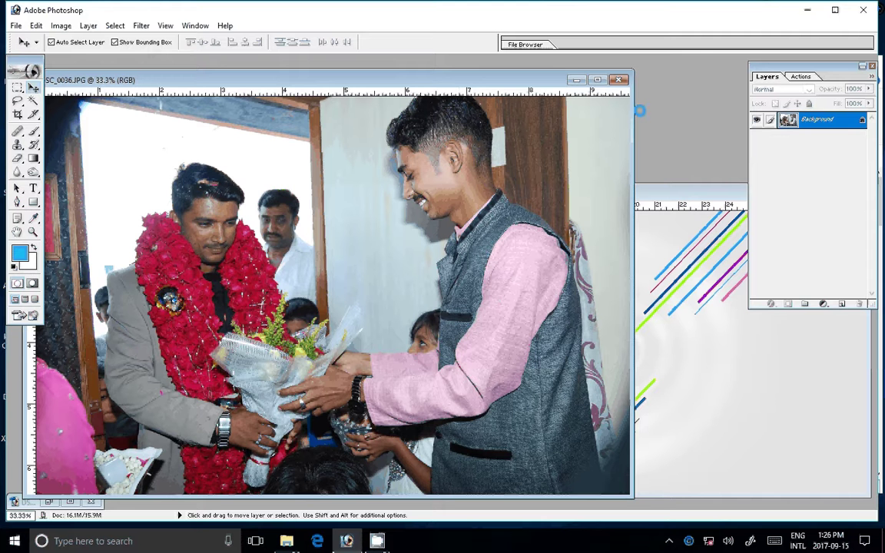
pyautogui.click(800, 76)
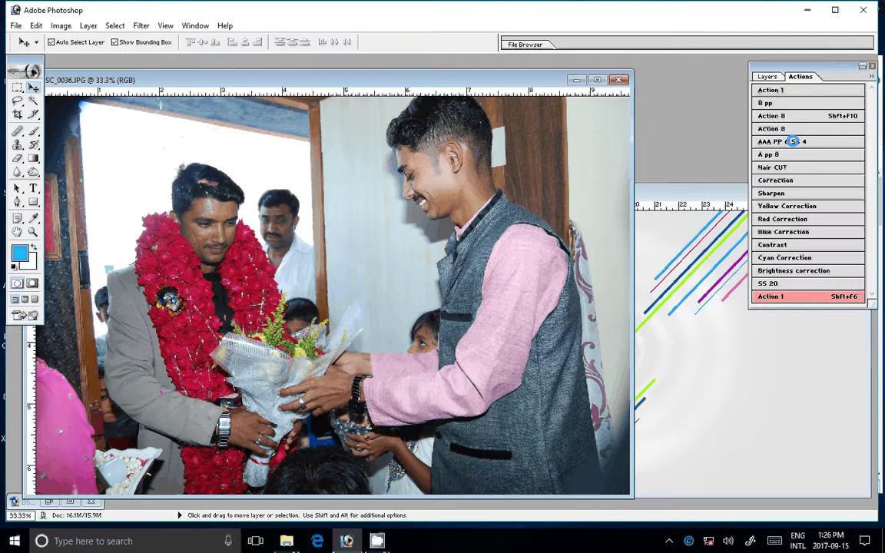
pyautogui.click(794, 141)
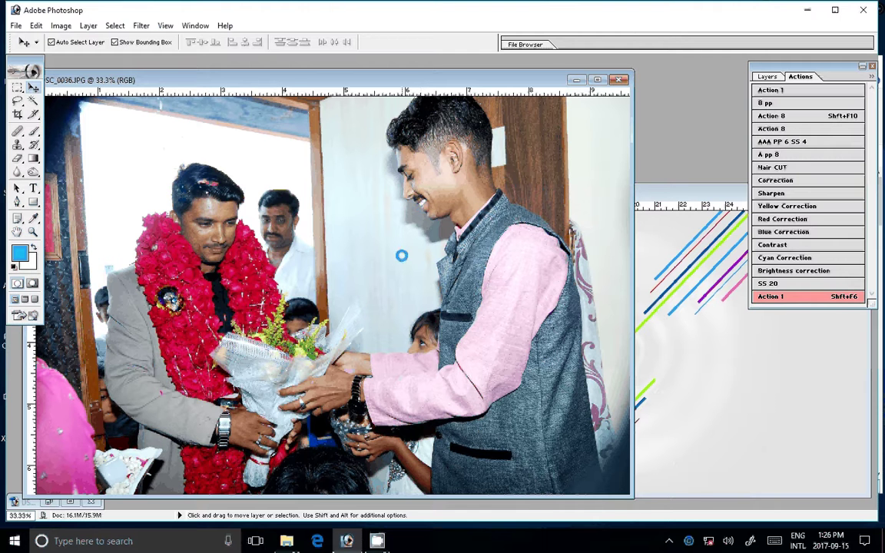
# Step: Resize DSC_0036 to a width of 6 inches in Image Size
pyautogui.rightClick(440, 80)
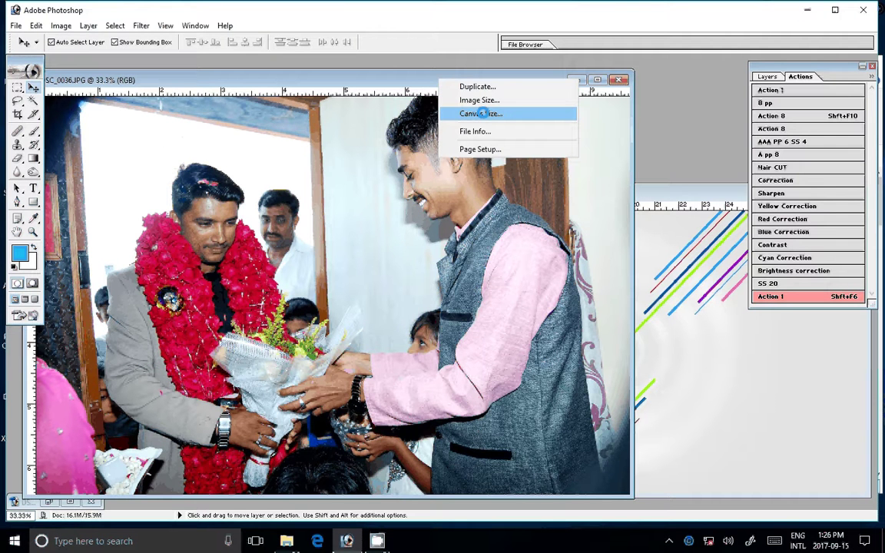
pyautogui.click(479, 100)
pyautogui.press('BackSpace')
pyautogui.press('BackSpace')
pyautogui.press('BackSpace')
pyautogui.write('6')
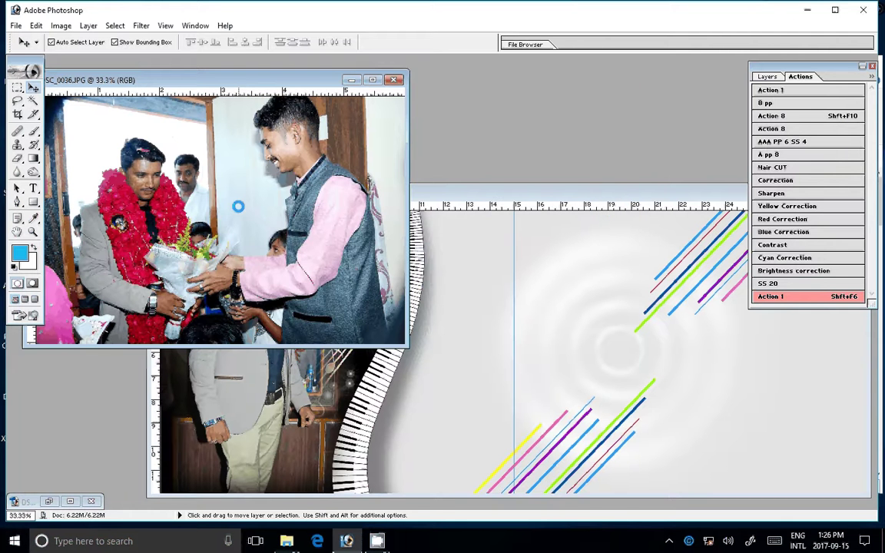
# Step: Place DSC_0036 small beside the piano ribbon as Layer 9, closing the original unsaved
pyautogui.moveTo(238, 206)
pyautogui.mouseDown()
pyautogui.moveTo(444, 268)
pyautogui.moveTo(448, 423)
pyautogui.mouseUp()
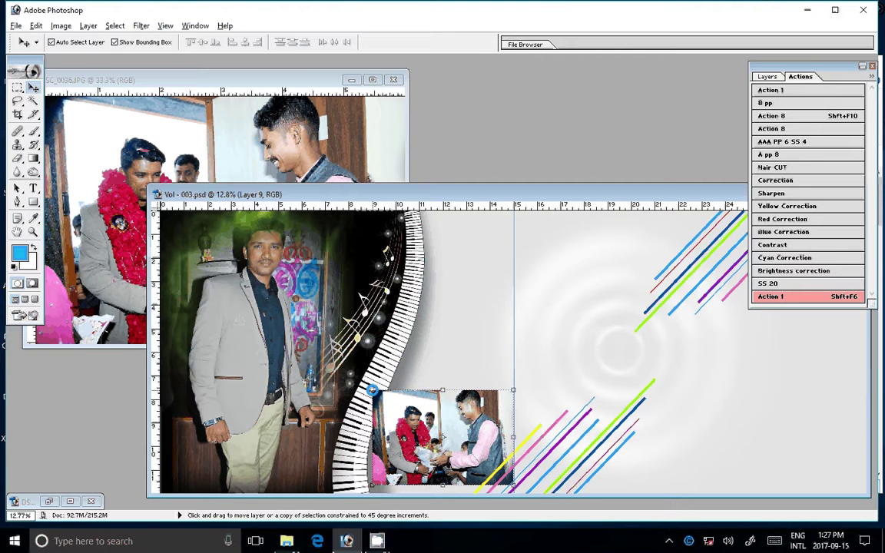
pyautogui.moveTo(371, 390); pyautogui.dragTo(385, 399)
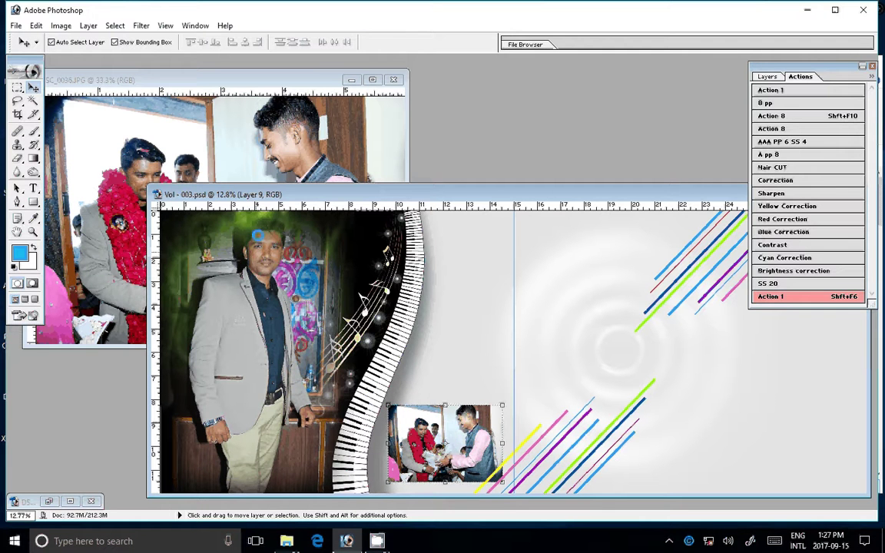
pyautogui.click(402, 97)
pyautogui.click(393, 80)
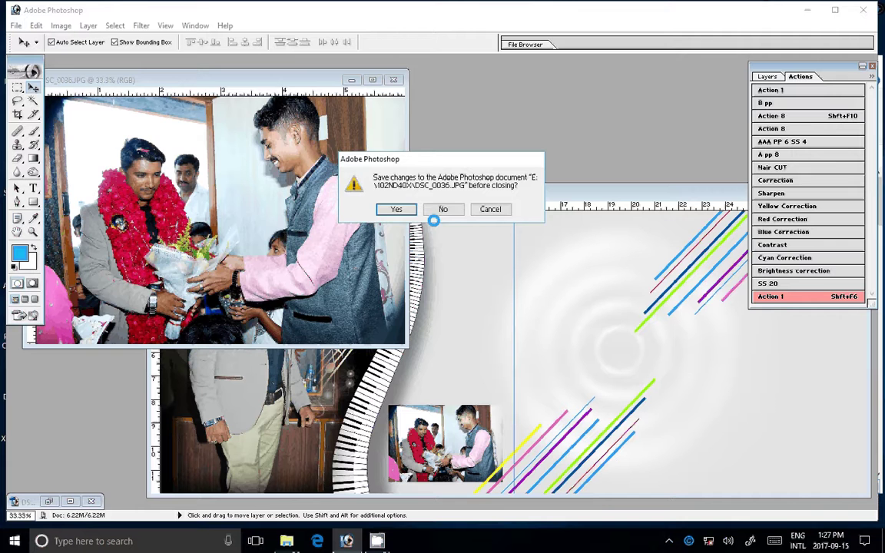
pyautogui.click(434, 213)
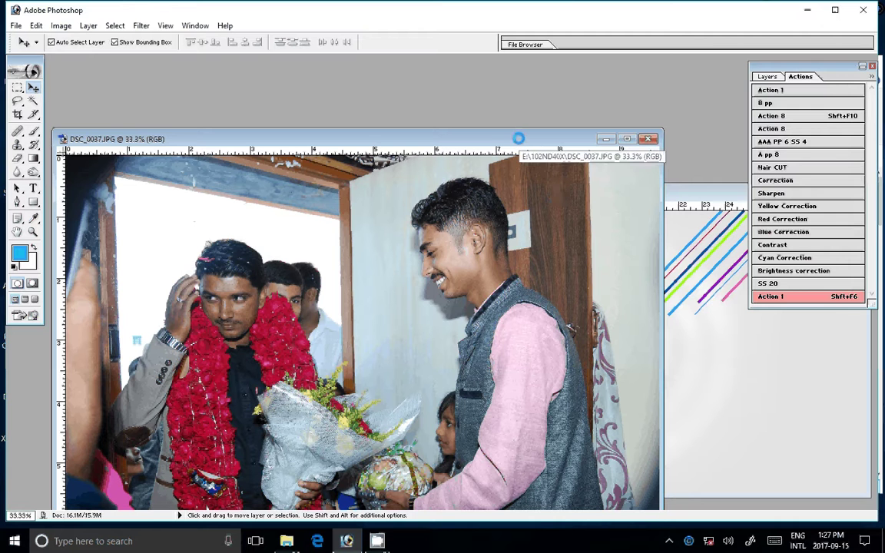
# Step: Shrink DSC_0037 in Image Size and run a correction action on it
pyautogui.hotkey('shift', 'F6')
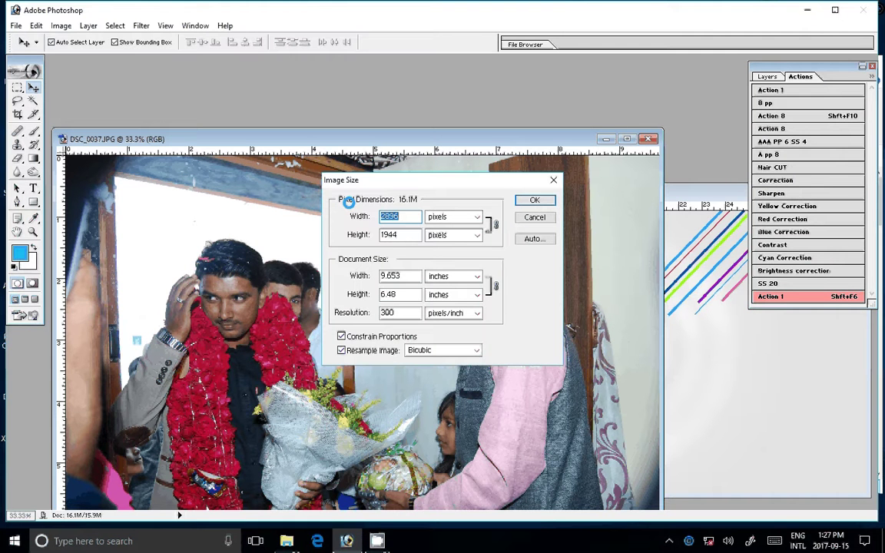
pyautogui.press('Tab')
pyautogui.press('Tab')
pyautogui.press('Tab')
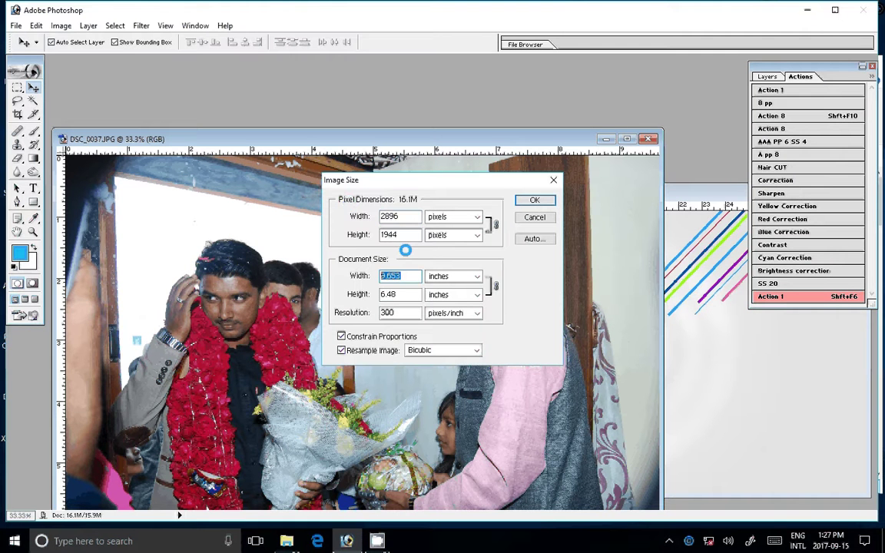
pyautogui.press('Return')
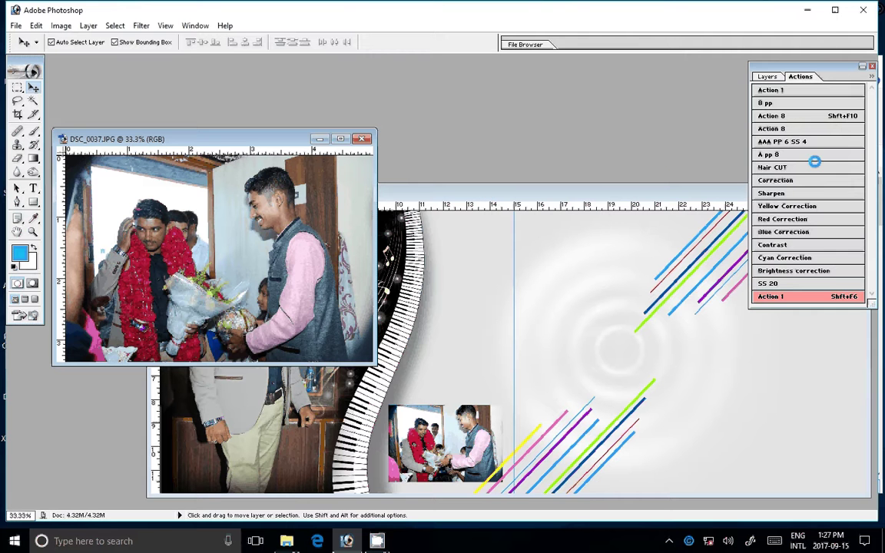
pyautogui.click(783, 116)
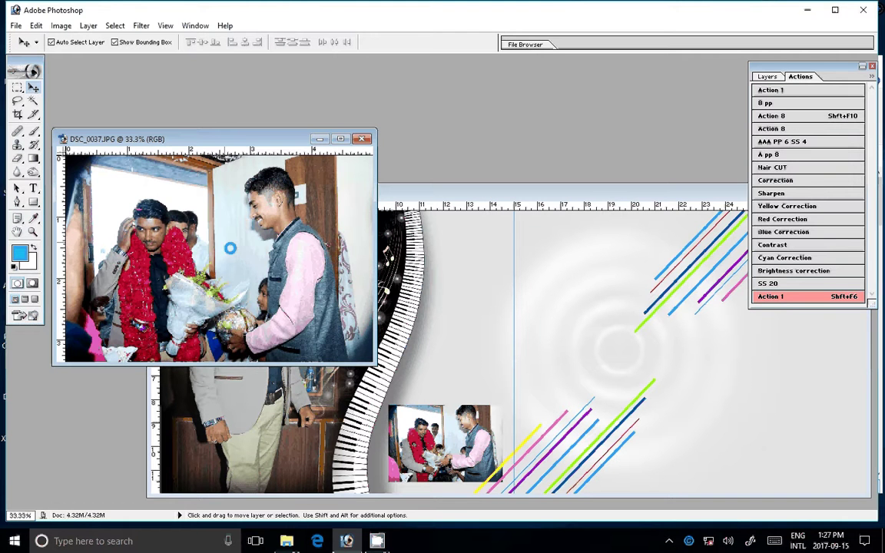
# Step: Place DSC_0037 above the first small photo as Layer 10, closing the original unsaved
pyautogui.moveTo(230, 248)
pyautogui.mouseDown()
pyautogui.moveTo(473, 305)
pyautogui.moveTo(440, 345)
pyautogui.mouseUp()
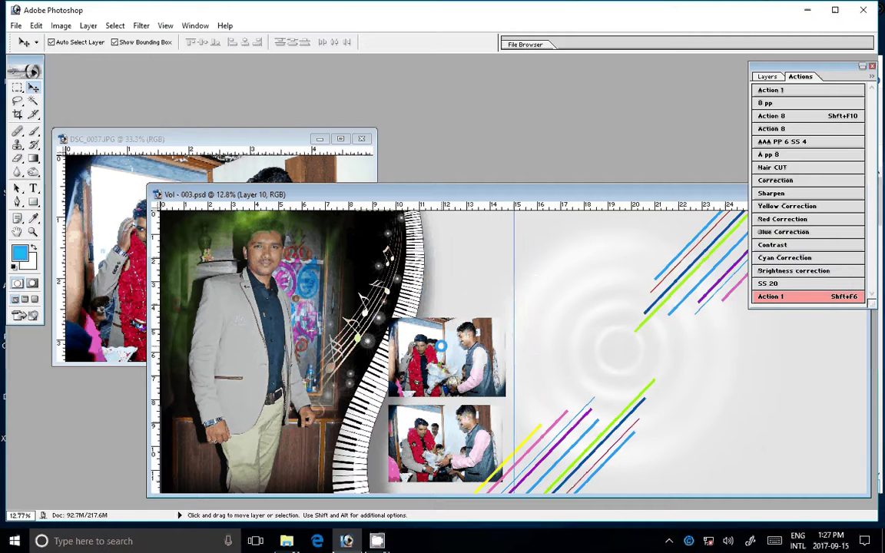
pyautogui.click(368, 139)
pyautogui.click(368, 139)
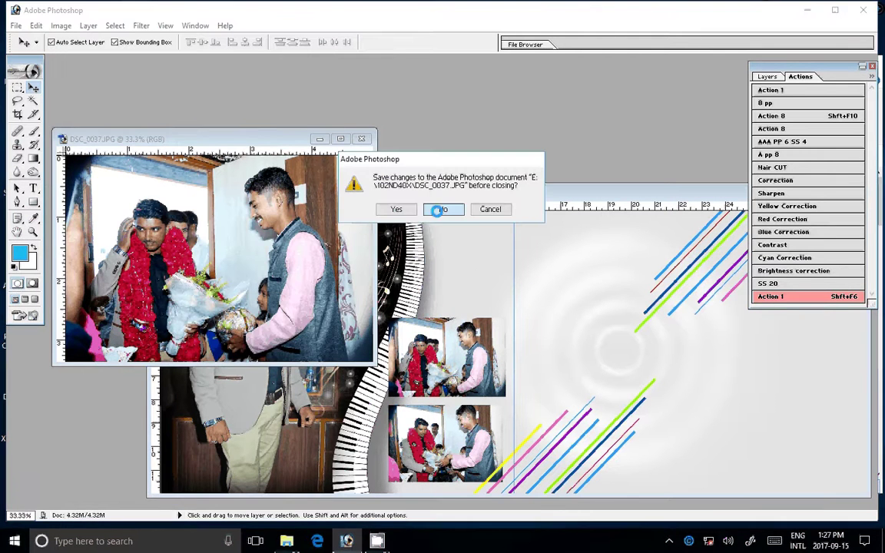
pyautogui.click(437, 211)
pyautogui.moveTo(287, 541)
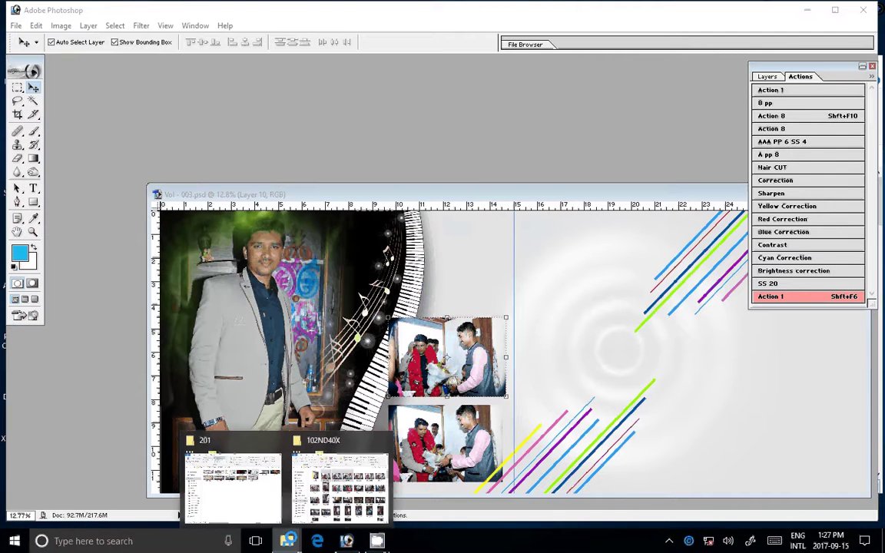
# Step: Move DSC_0035–DSC_0037 into the S DII folder and select DSC_0038
pyautogui.click(344, 448)
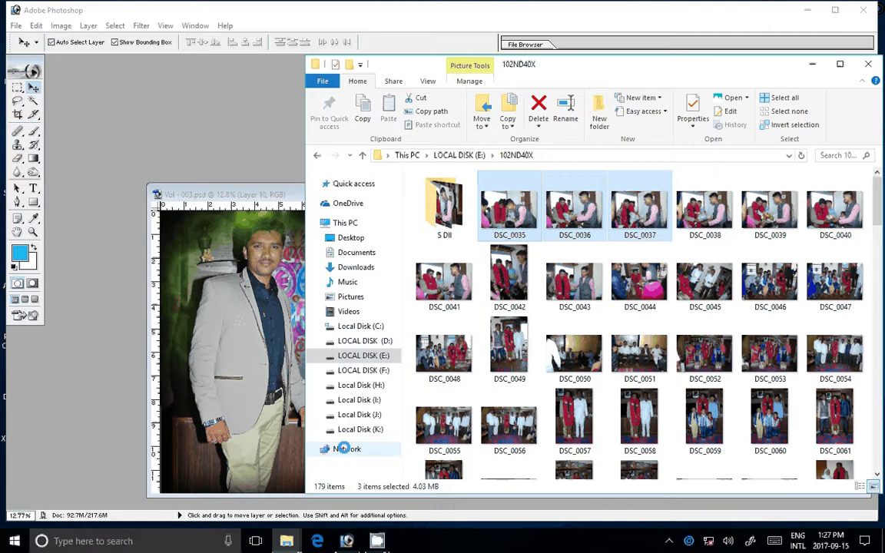
pyautogui.moveTo(541, 242)
pyautogui.mouseDown()
pyautogui.moveTo(465, 207)
pyautogui.moveTo(469, 228)
pyautogui.mouseUp()
pyautogui.click(522, 219)
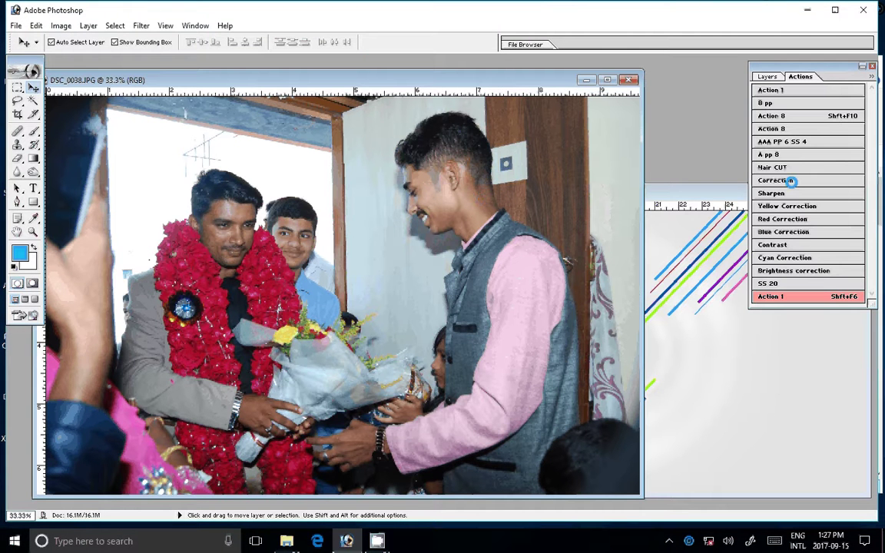
# Step: Apply the Correction action to DSC_0038, resize it to 5 inches wide, and drag it into Vol - 003.psd
pyautogui.click(791, 181)
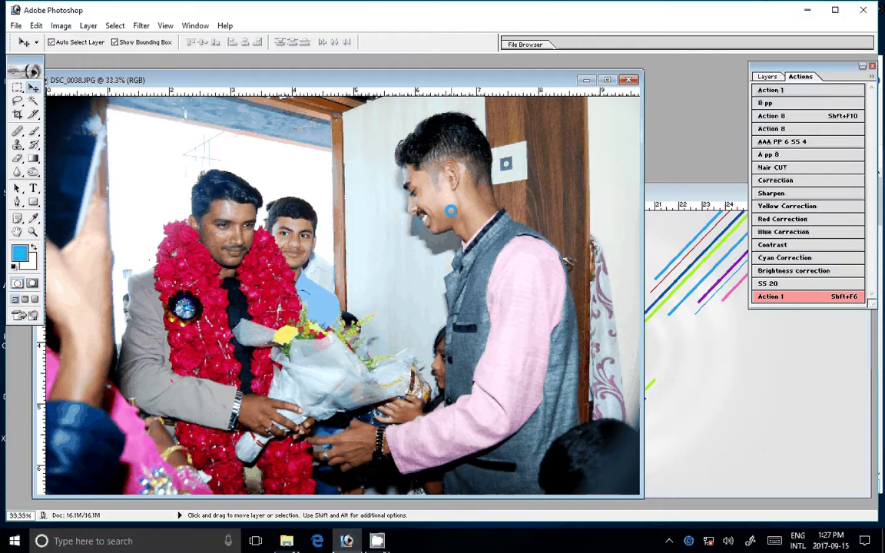
pyautogui.rightClick(502, 79)
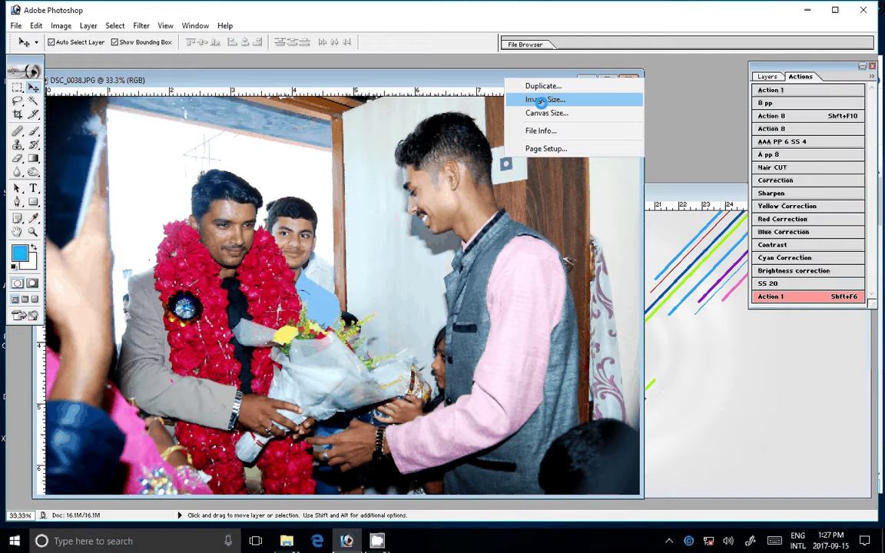
pyautogui.click(542, 98)
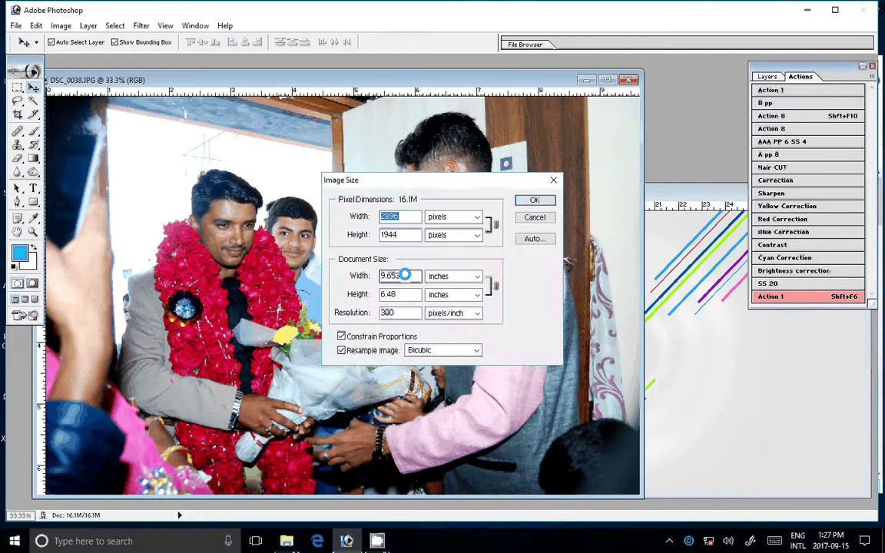
pyautogui.doubleClick(405, 274)
pyautogui.write('5')
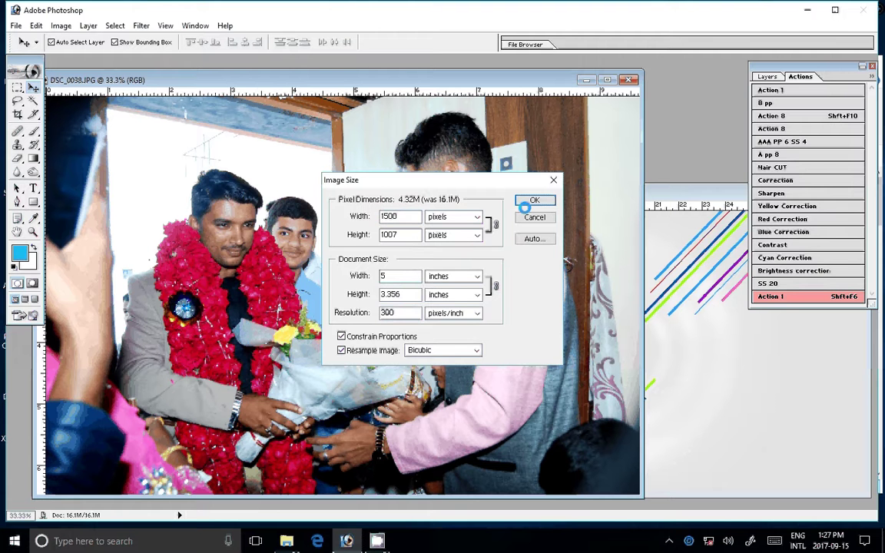
pyautogui.click(524, 203)
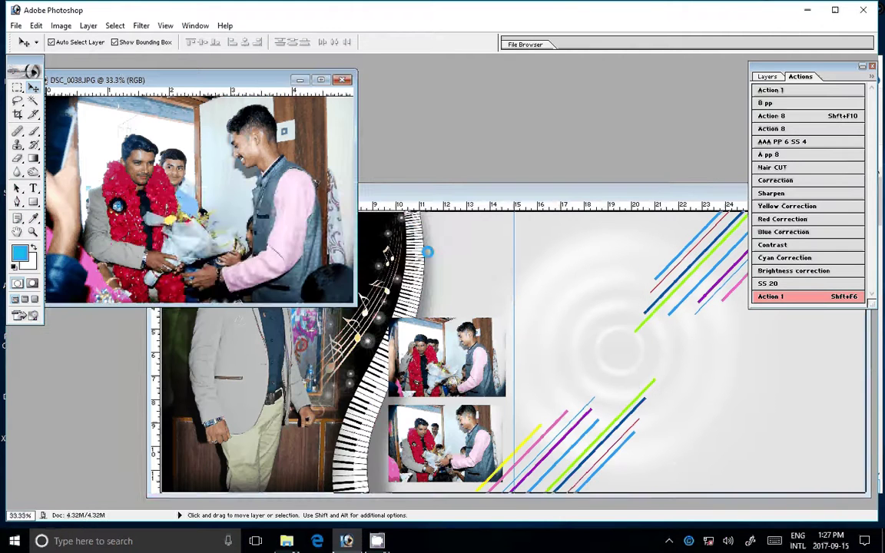
pyautogui.moveTo(427, 251); pyautogui.dragTo(474, 262)
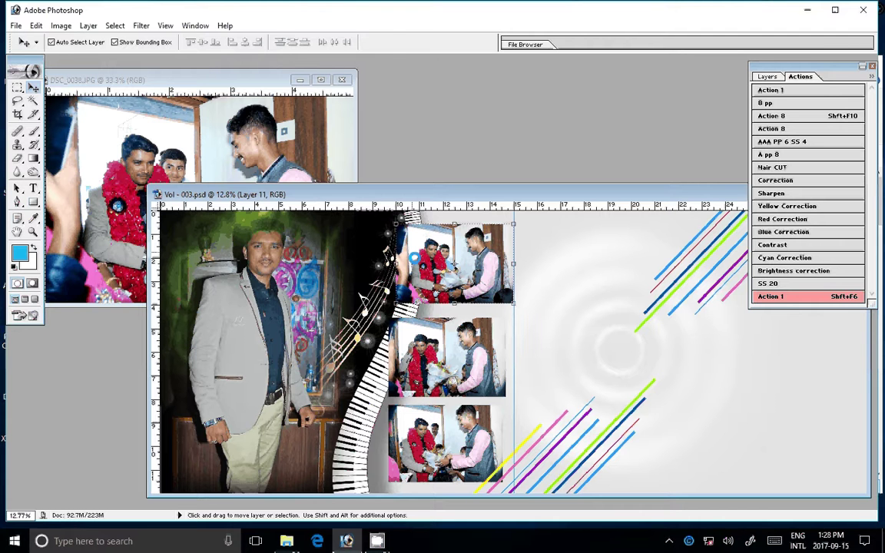
pyautogui.press('e')
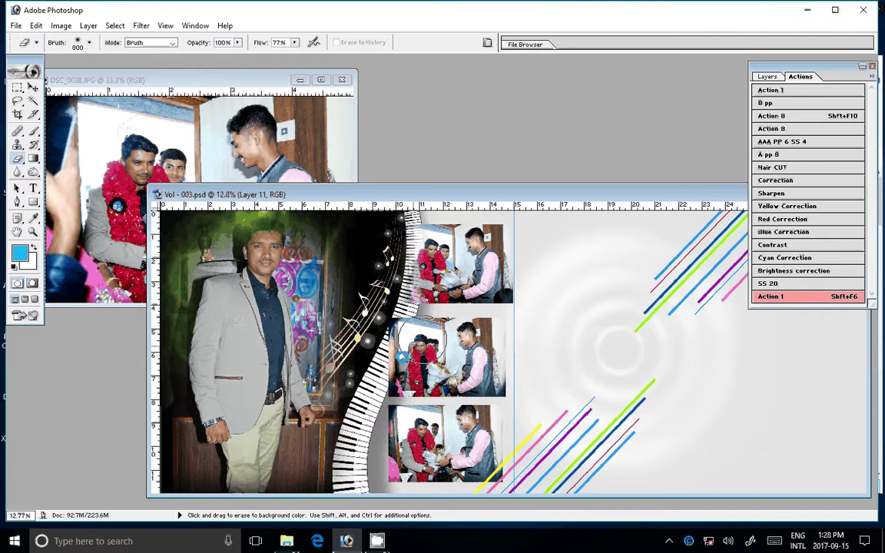
# Step: With a smaller eraser, fade the middle photo's left edge into the piano ribbon, then select the bottom photo
pyautogui.press('v')
pyautogui.click(436, 355)
pyautogui.press('e')
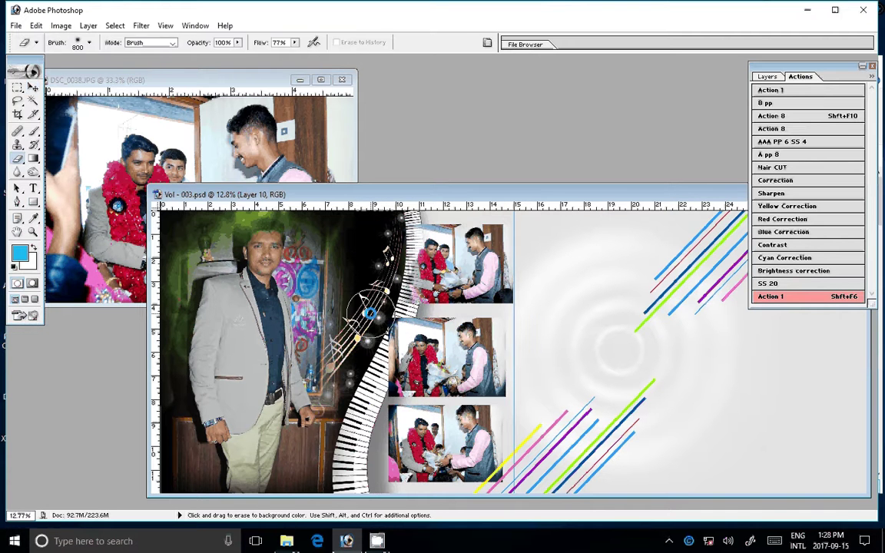
pyautogui.press('[')
pyautogui.press('[')
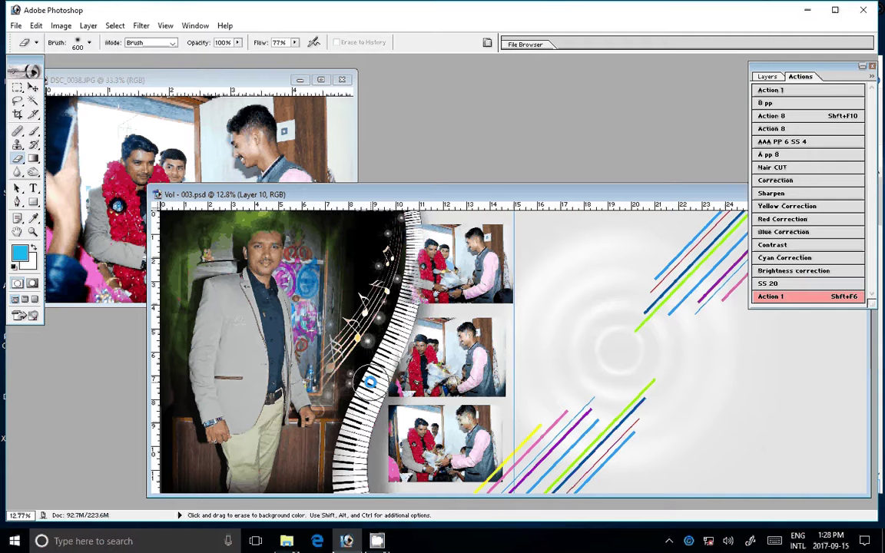
pyautogui.moveTo(368, 381); pyautogui.dragTo(398, 325)
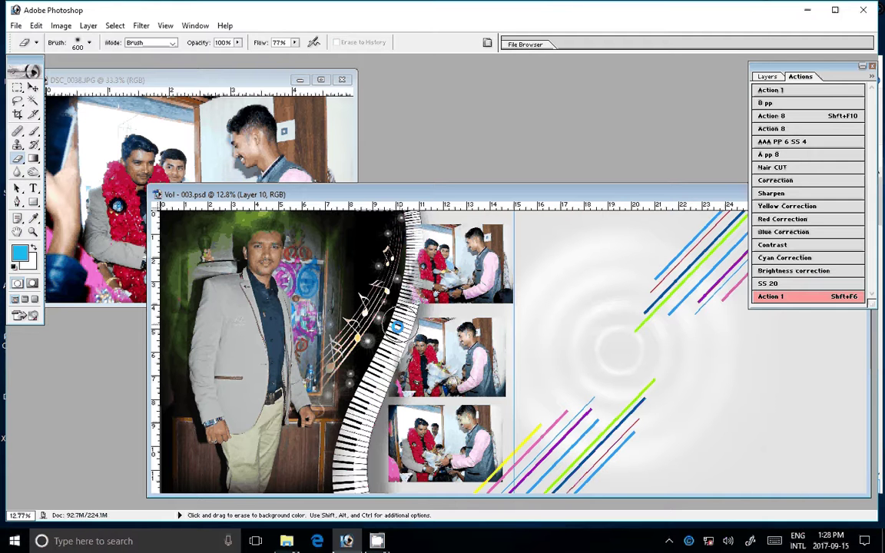
pyautogui.press('v')
pyautogui.click(399, 431)
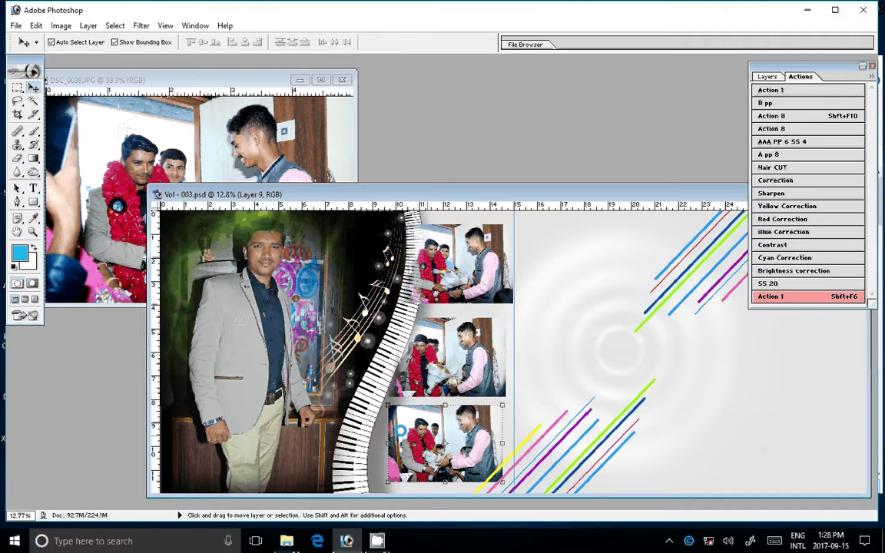
pyautogui.press('e')
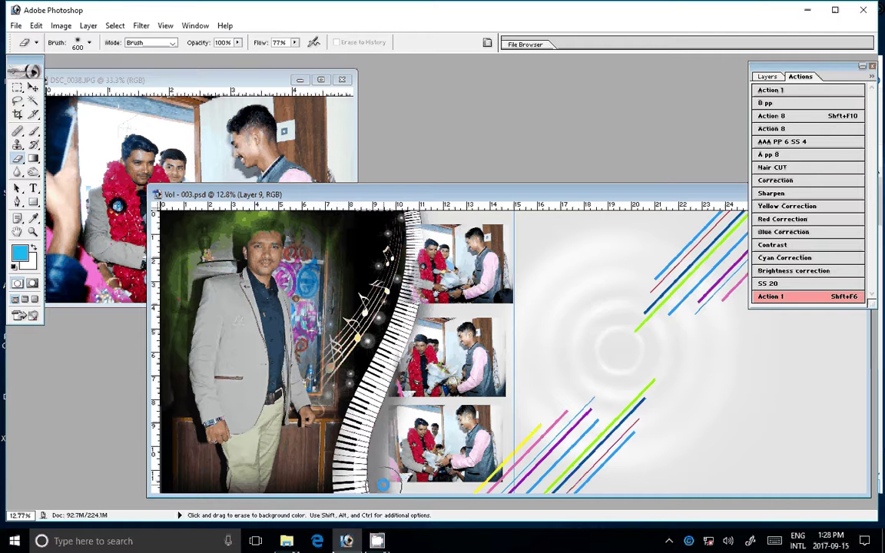
# Step: Nudge the middle and bottom stacked photos into place with the Move tool
pyautogui.press('v')
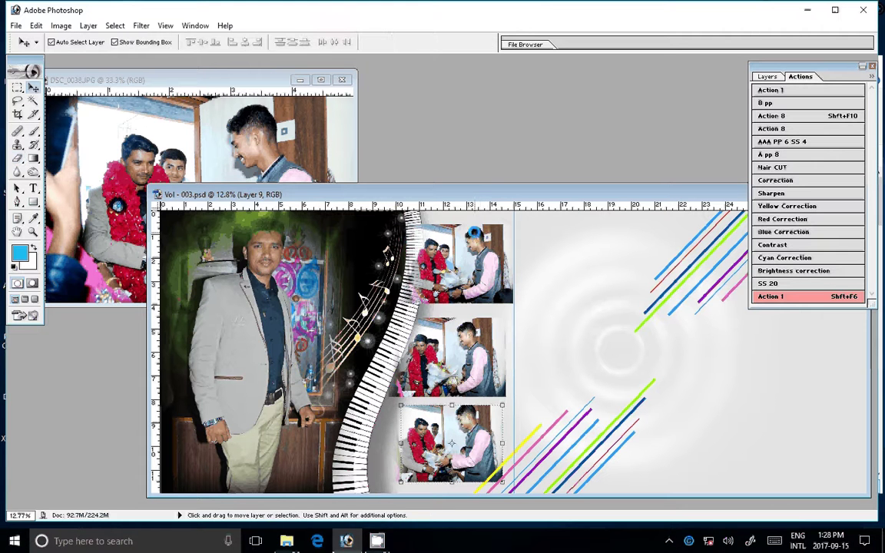
pyautogui.click(448, 357)
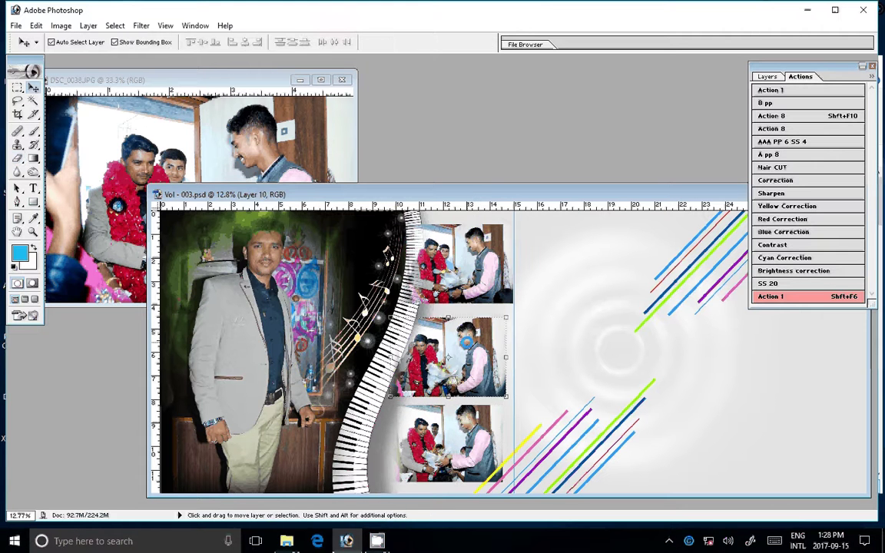
pyautogui.moveTo(448, 357)
pyautogui.mouseDown()
pyautogui.moveTo(445, 350)
pyautogui.moveTo(454, 358)
pyautogui.mouseUp()
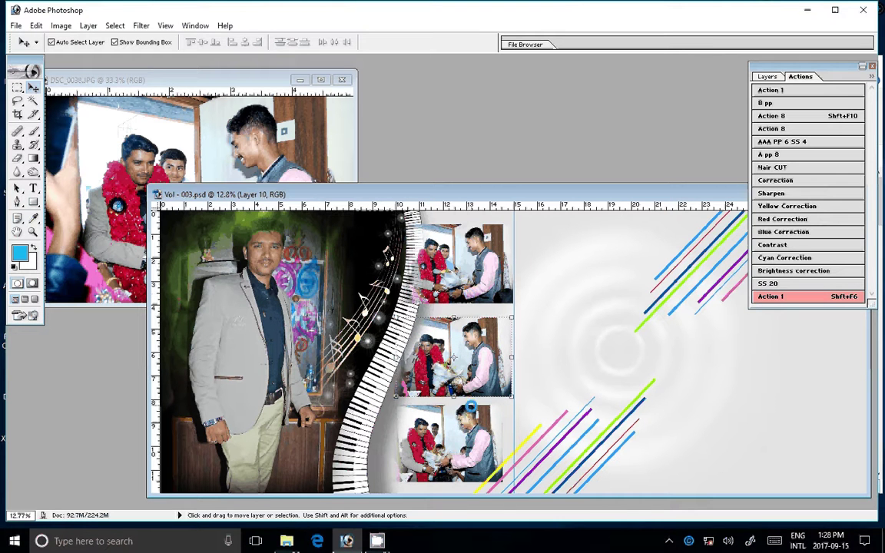
pyautogui.moveTo(471, 406); pyautogui.dragTo(450, 440)
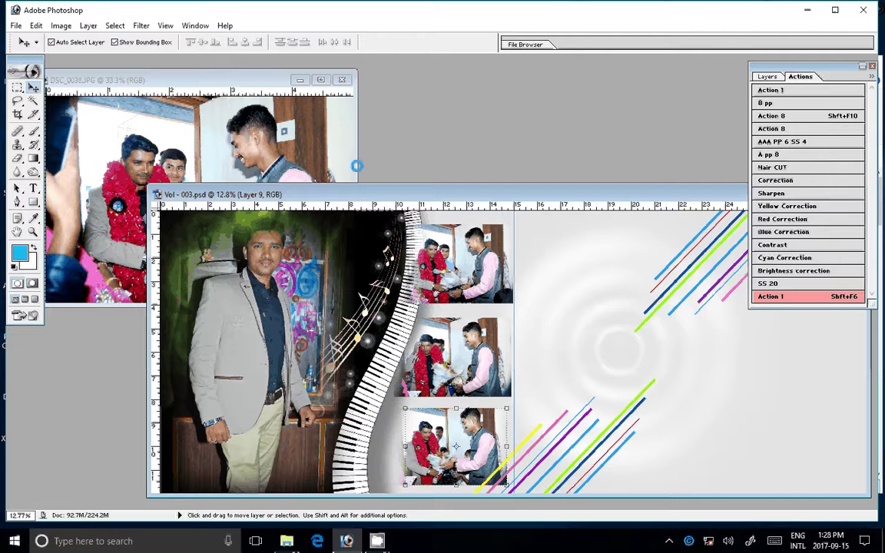
# Step: Close DSC_0038 without saving changes
pyautogui.click(356, 166)
pyautogui.hotkey('ctrl', 'w')
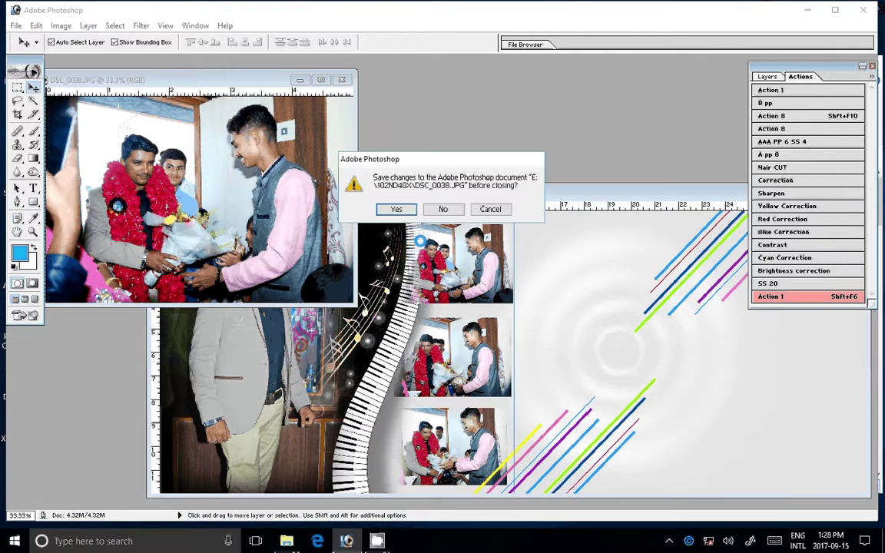
pyautogui.click(443, 209)
pyautogui.moveTo(286, 541)
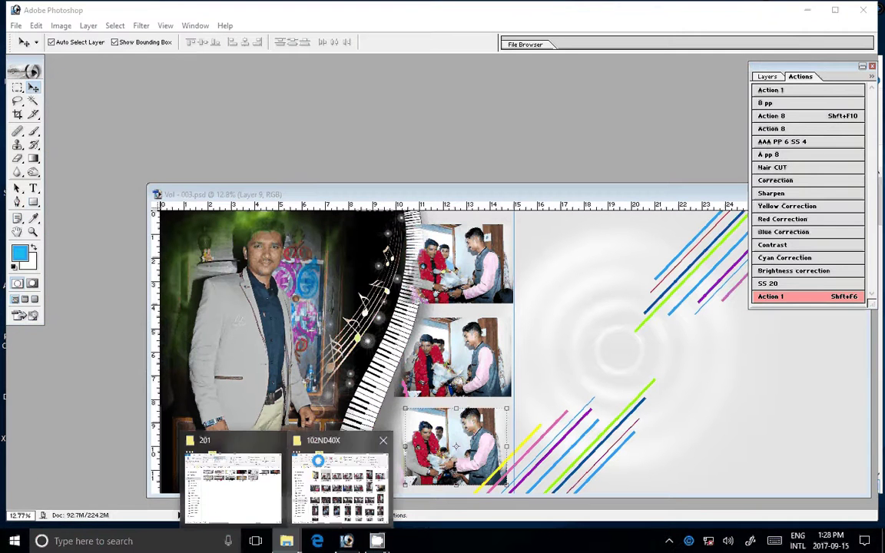
# Step: Delete DSC_0038 from the 102ND40X folder and select DSC_0039 through DSC_0041
pyautogui.click(317, 461)
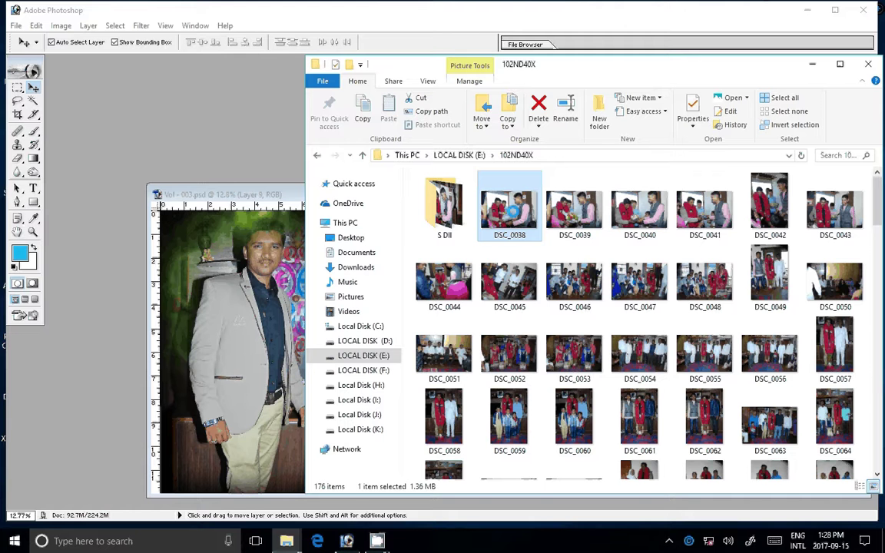
pyautogui.press('Delete')
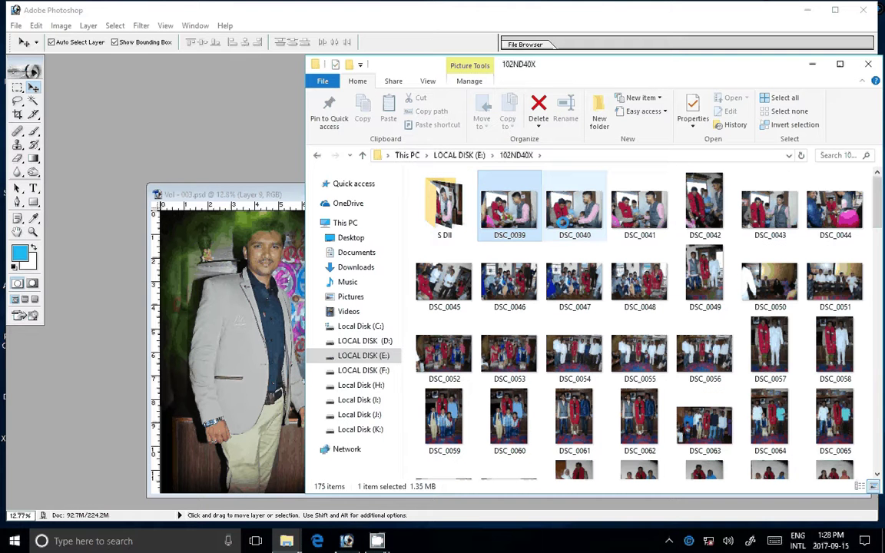
pyautogui.keyDown('shift'); pyautogui.click(629, 227); pyautogui.keyUp('shift')
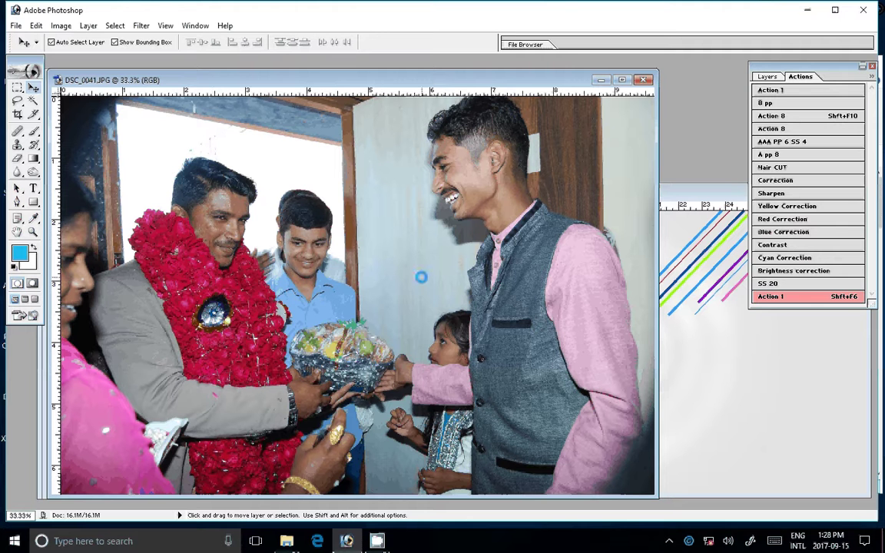
# Step: Set DSC_0041's Image Size document width to 8 inches, correcting an initial entry of 6
pyautogui.rightClick(499, 91)
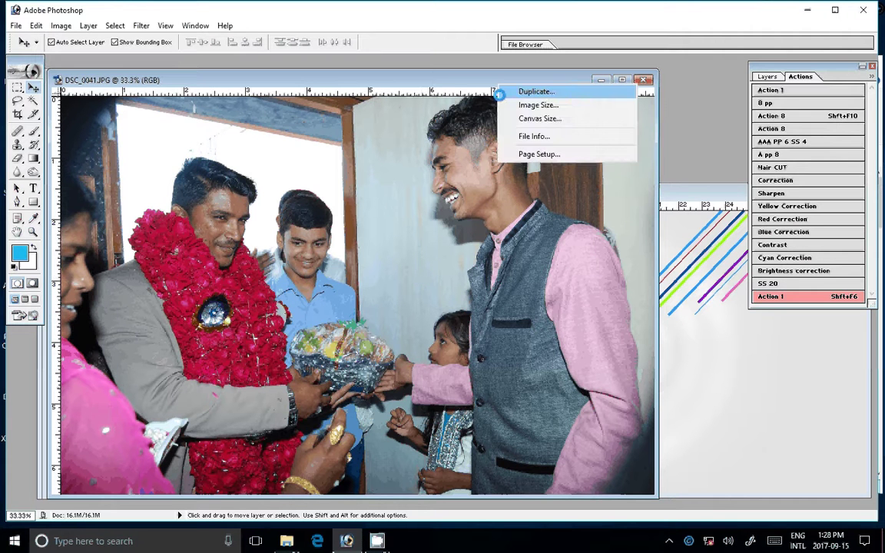
pyautogui.click(503, 104)
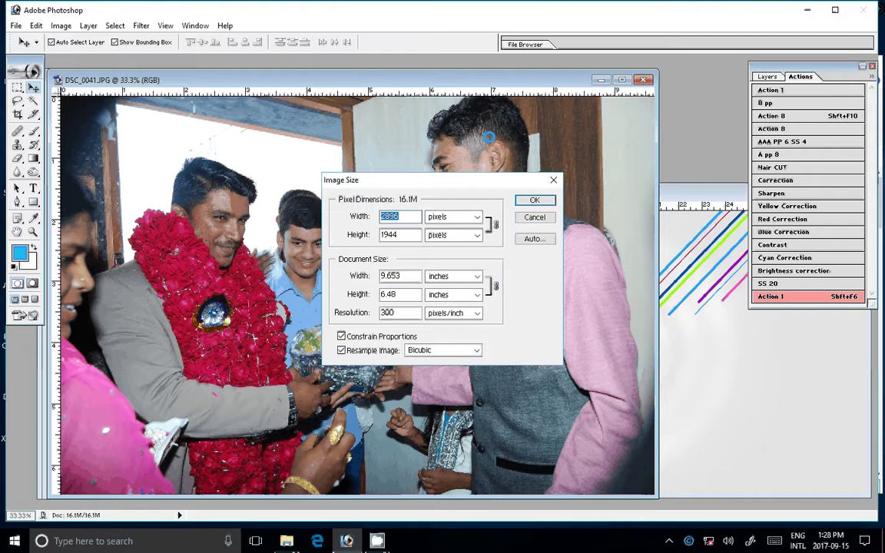
pyautogui.doubleClick(399, 275)
pyautogui.write('6')
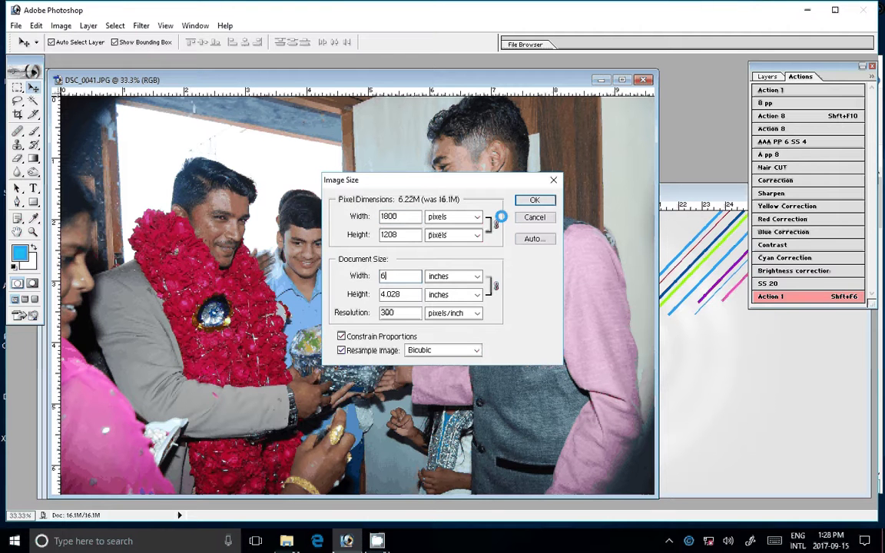
pyautogui.doubleClick(390, 281)
pyautogui.write('8')
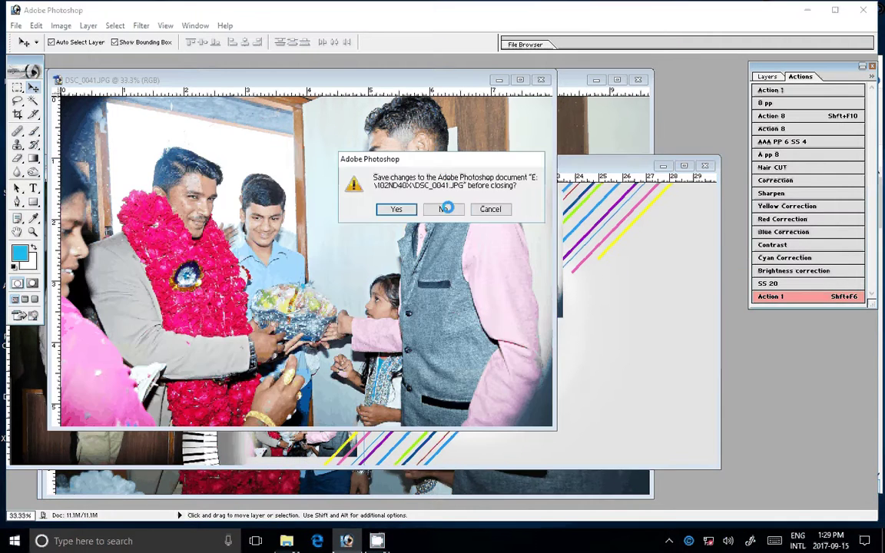
# Step: Close DSC_0041 without saving and DSC_0040, then brighten DSC_0039 with the Correction action
pyautogui.click(445, 209)
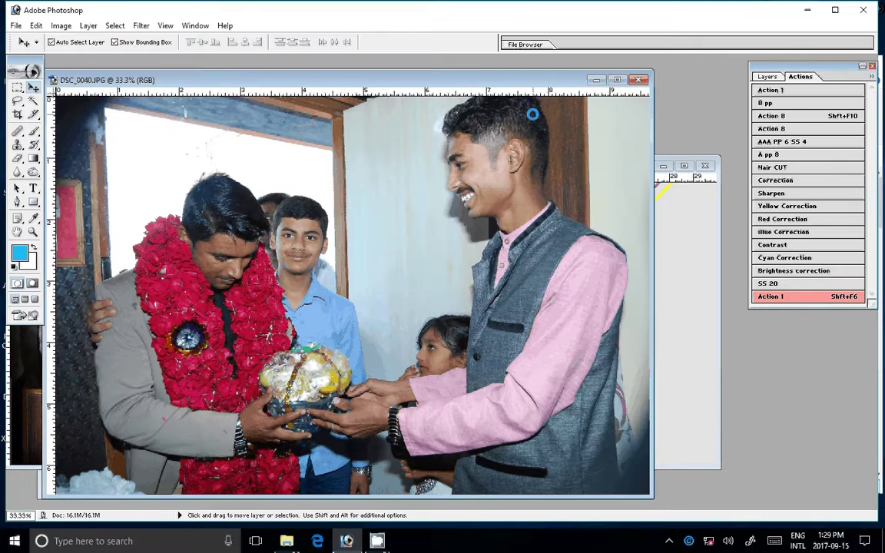
pyautogui.click(638, 79)
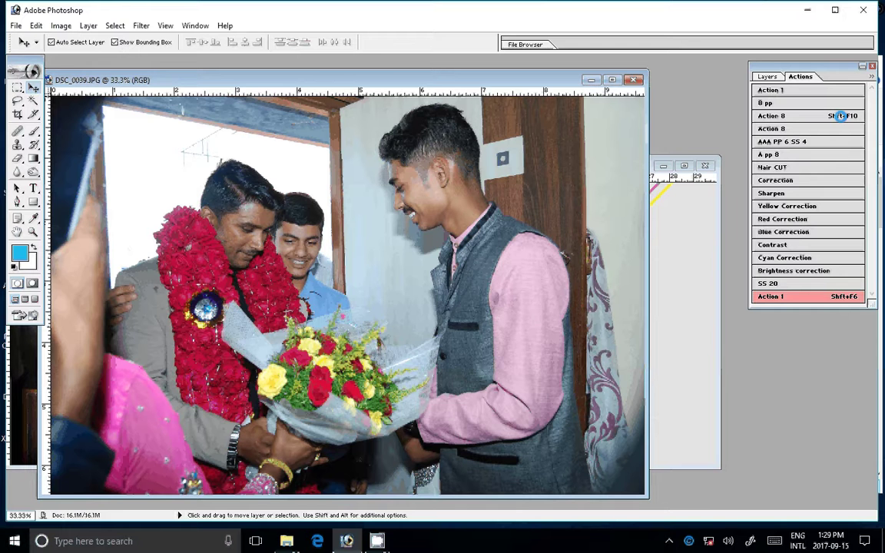
pyautogui.click(842, 116)
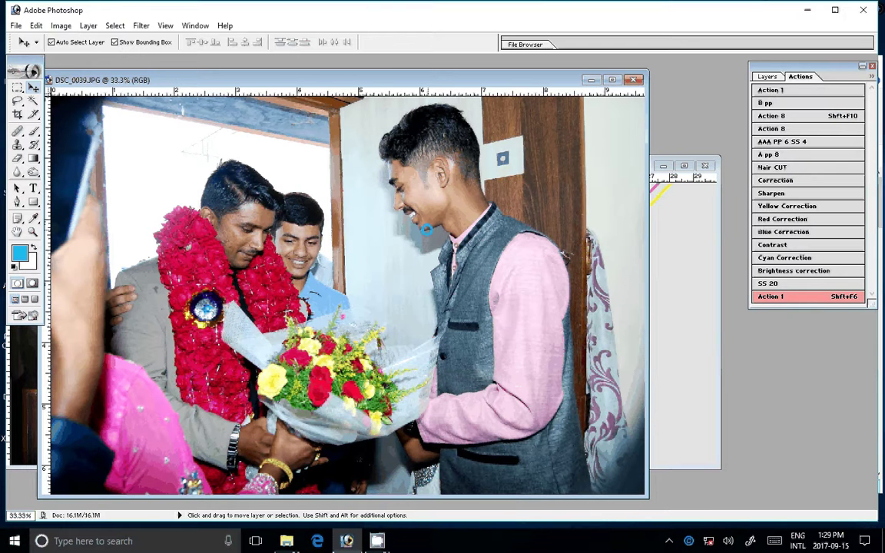
# Step: Resize DSC_0039 to 8 inches wide in Image Size
pyautogui.rightClick(443, 78)
pyautogui.click(484, 100)
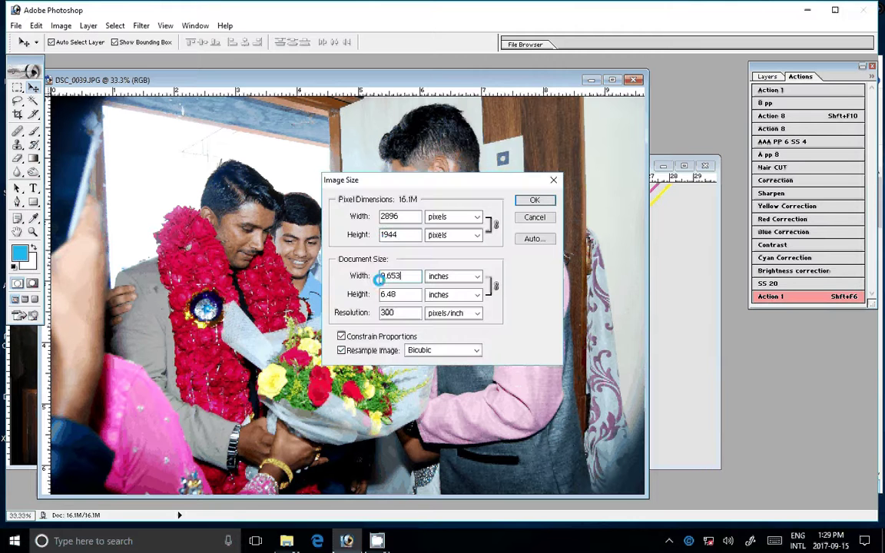
pyautogui.doubleClick(379, 280)
pyautogui.write('8')
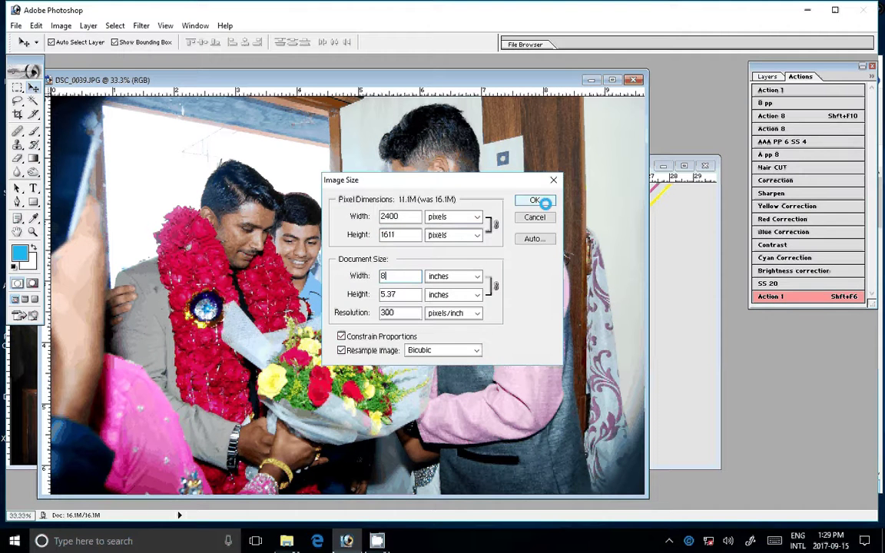
pyautogui.click(536, 201)
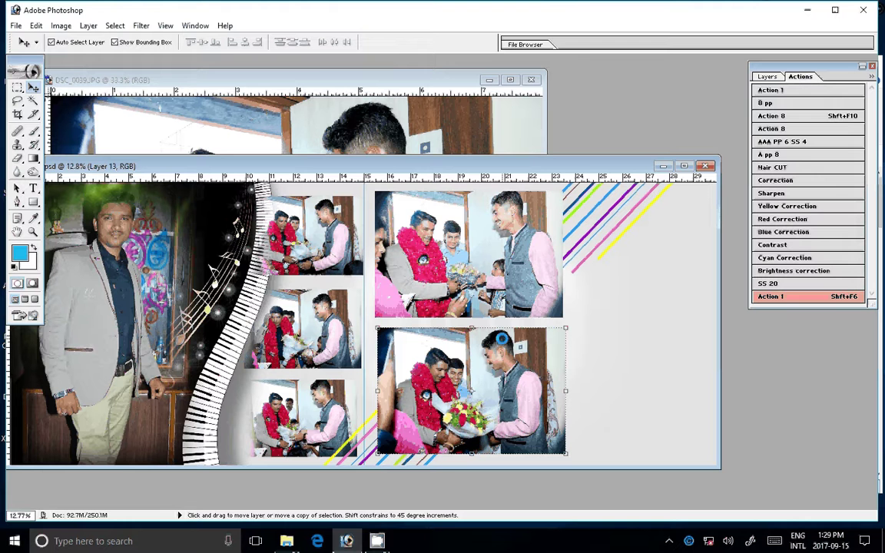
# Step: Close DSC_0039 without saving changes
pyautogui.click(488, 133)
pyautogui.hotkey('ctrl', 'w')
pyautogui.click(426, 212)
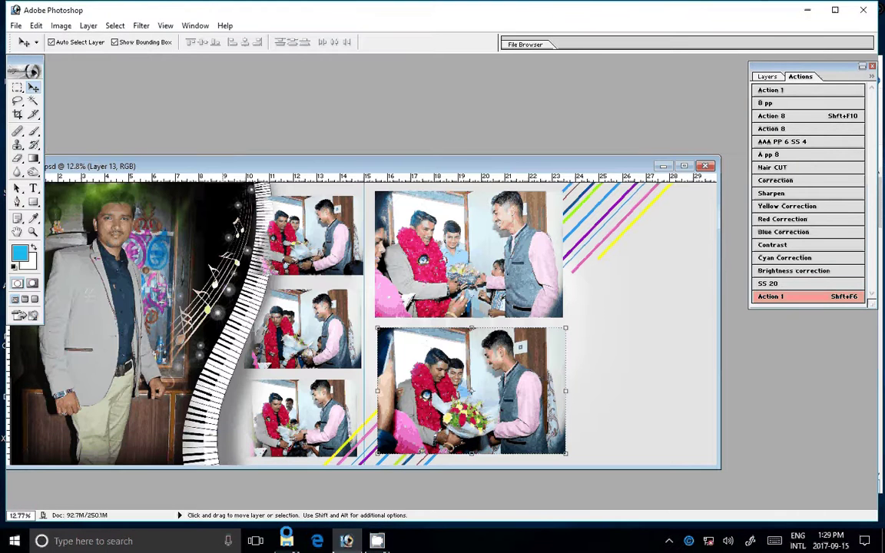
# Step: Move DSC_0039–DSC_0041 out of 102ND40X and open DSC_0042 in Photoshop
pyautogui.click(287, 541)
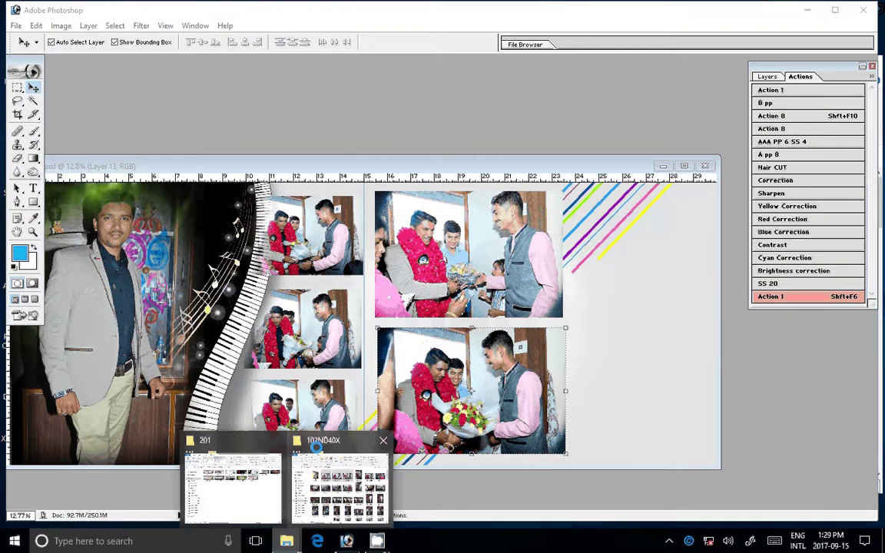
pyautogui.click(316, 444)
pyautogui.moveTo(507, 211)
pyautogui.mouseDown()
pyautogui.moveTo(489, 224)
pyautogui.moveTo(449, 211)
pyautogui.mouseUp()
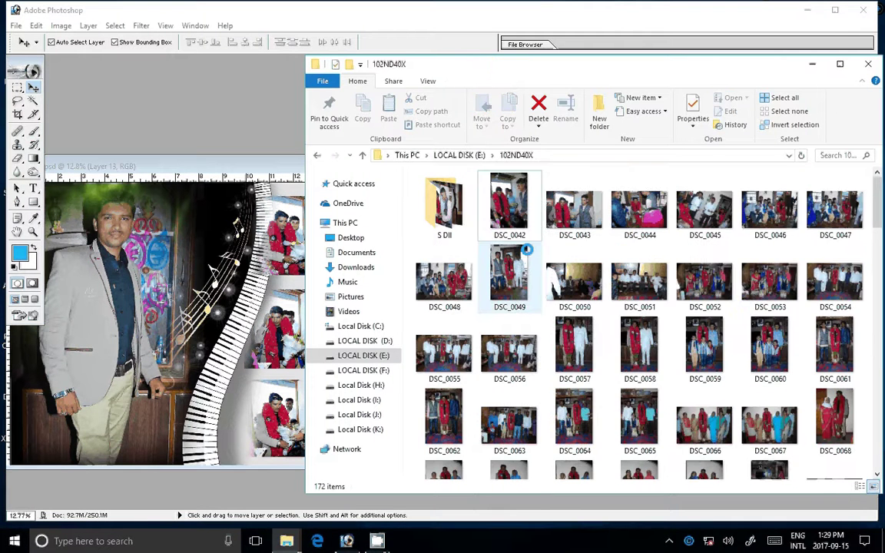
pyautogui.moveTo(509, 206); pyautogui.dragTo(228, 120)
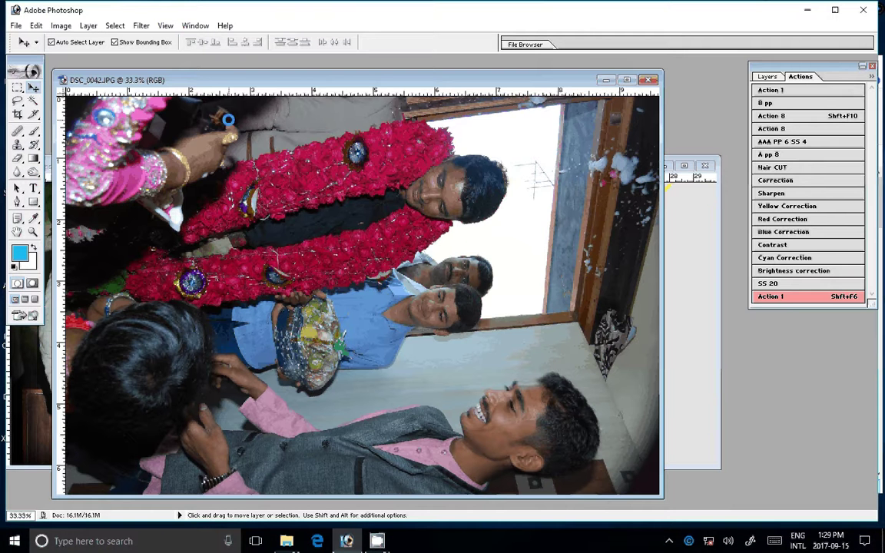
# Step: Rotate DSC_0042 90° to portrait and brighten it with the Correction action
pyautogui.click(58, 25)
pyautogui.moveTo(46, 148)
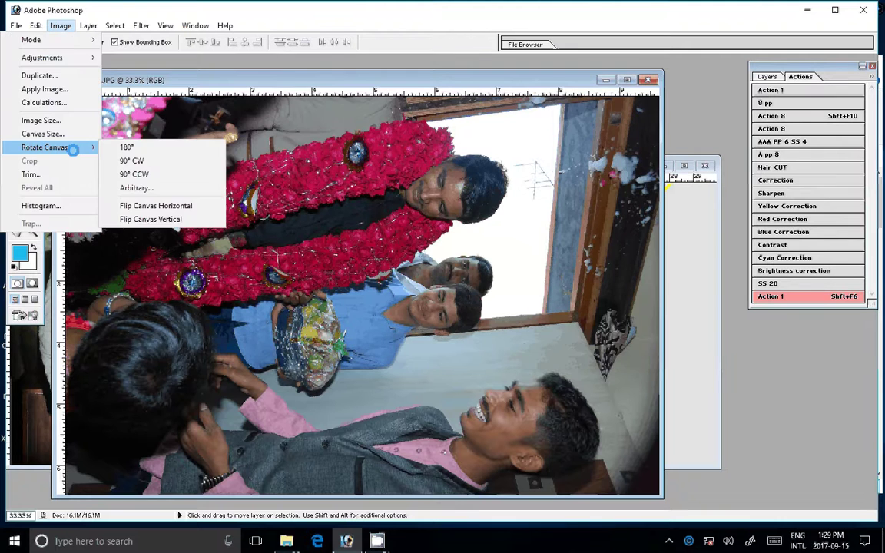
pyautogui.click(133, 174)
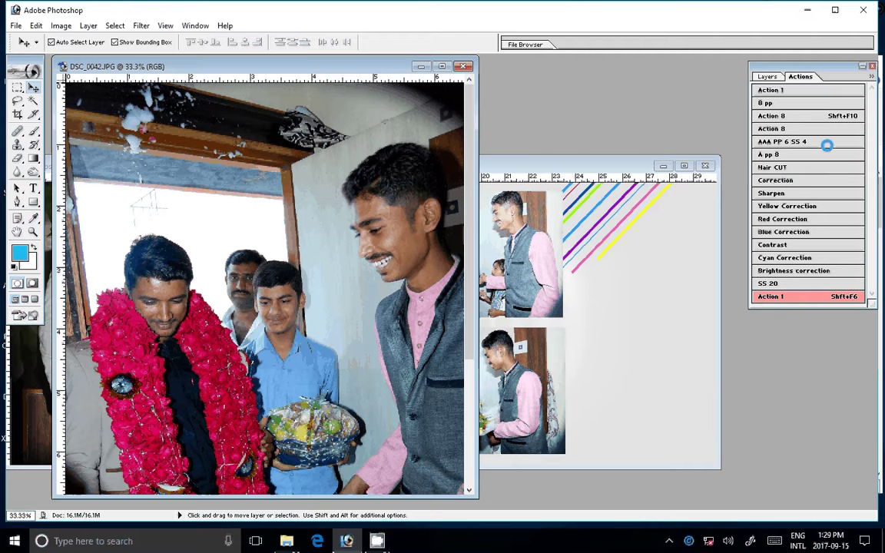
pyautogui.click(791, 180)
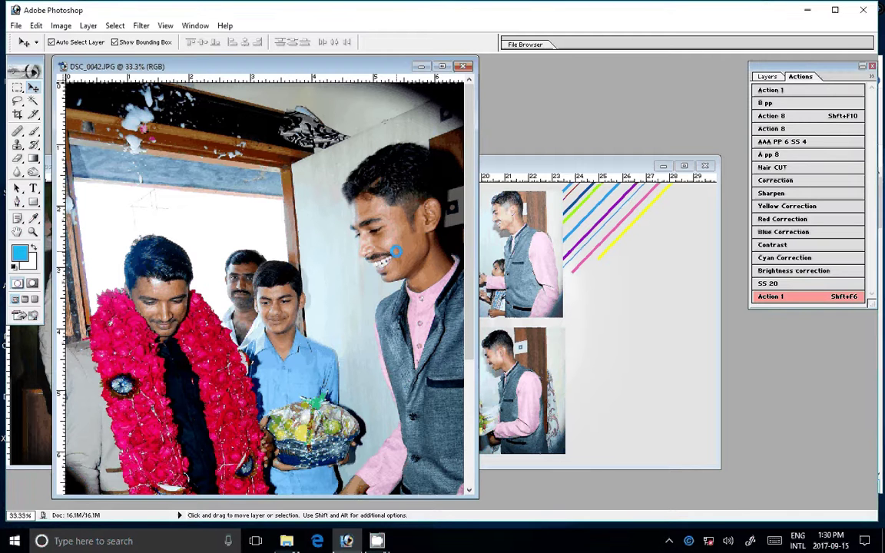
# Step: Zoom in to inspect the man's face, zoom back out, and run the Reduce Noise action
pyautogui.press('z')
pyautogui.moveTo(291, 192); pyautogui.dragTo(446, 300)
pyautogui.hotkey('ctrl', '0')
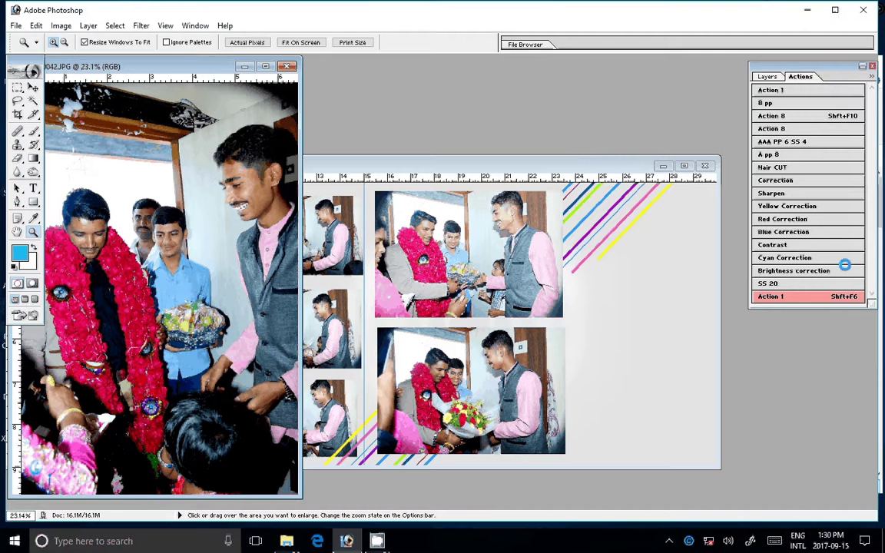
pyautogui.click(843, 265)
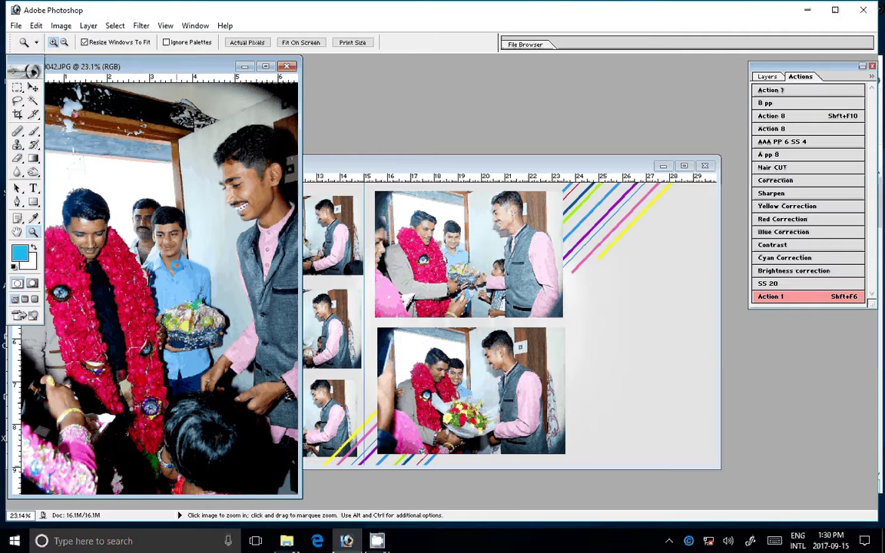
# Step: Drag DSC_0042 onto the right side of the Vol - 003.psd spread and nudge it into place
pyautogui.press('v')
pyautogui.moveTo(169, 292); pyautogui.dragTo(635, 312)
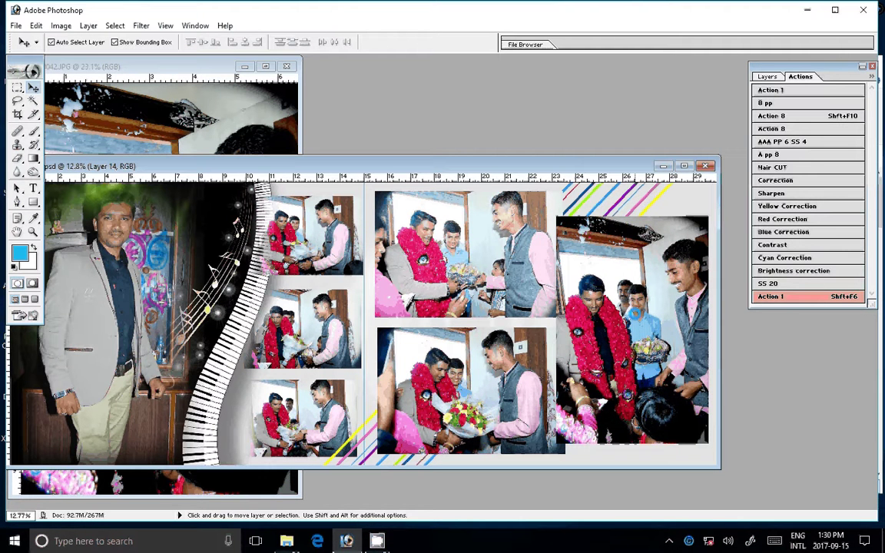
pyautogui.moveTo(634, 312); pyautogui.dragTo(632, 315)
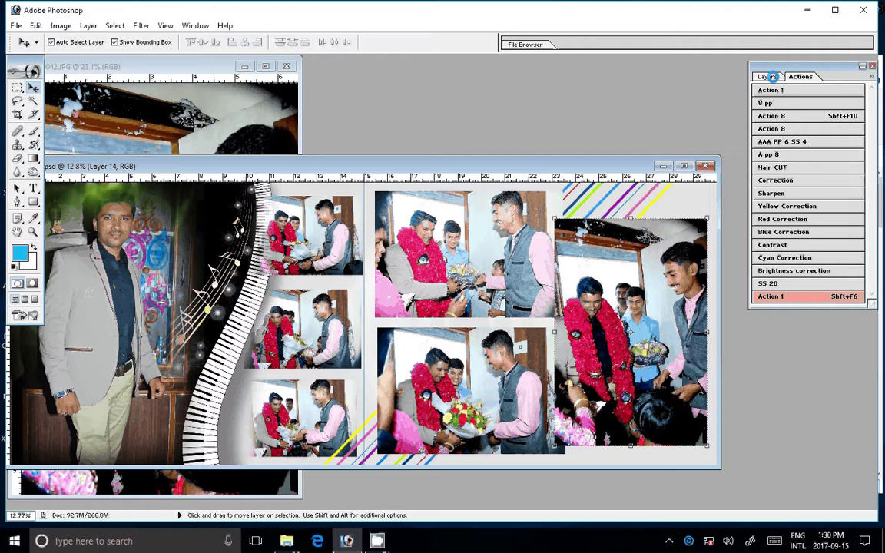
# Step: Show the Layers panel, select Layer 12, and open its layer style list
pyautogui.click(768, 77)
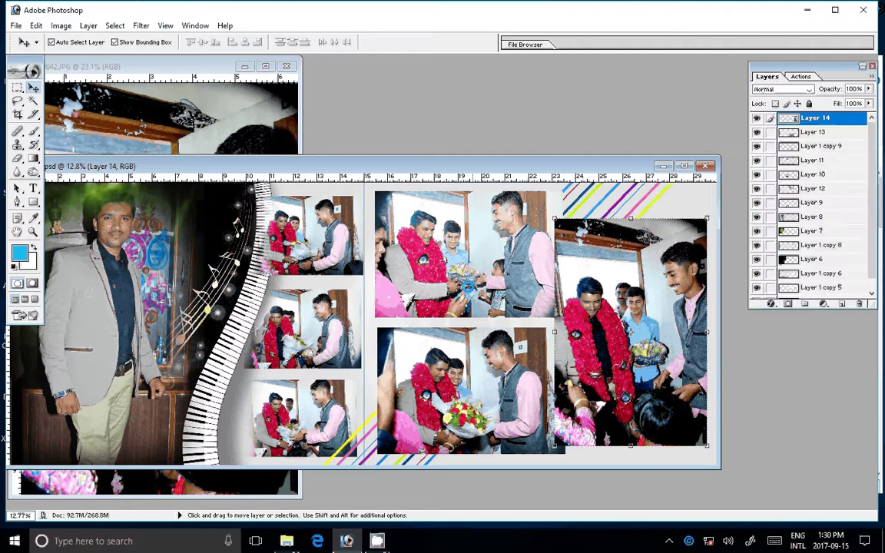
pyautogui.click(814, 188)
pyautogui.click(771, 303)
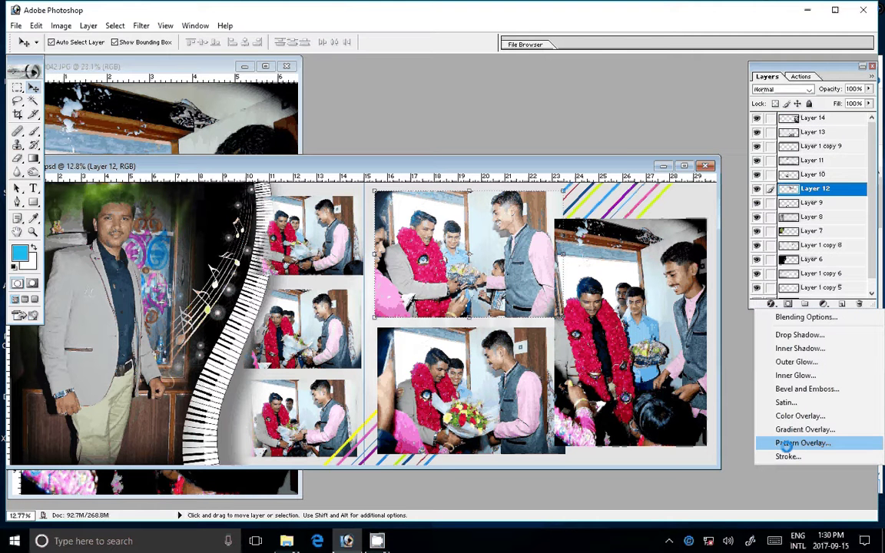
# Step: Add a Stroke effect to Layer 12 with its fill type set to Pattern
pyautogui.click(787, 456)
pyautogui.click(432, 236)
pyautogui.click(434, 265)
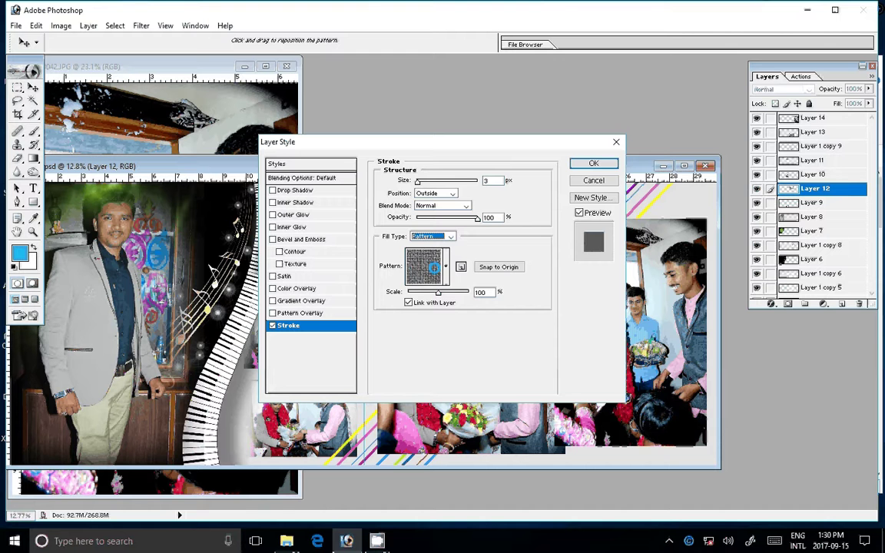
pyautogui.click(426, 265)
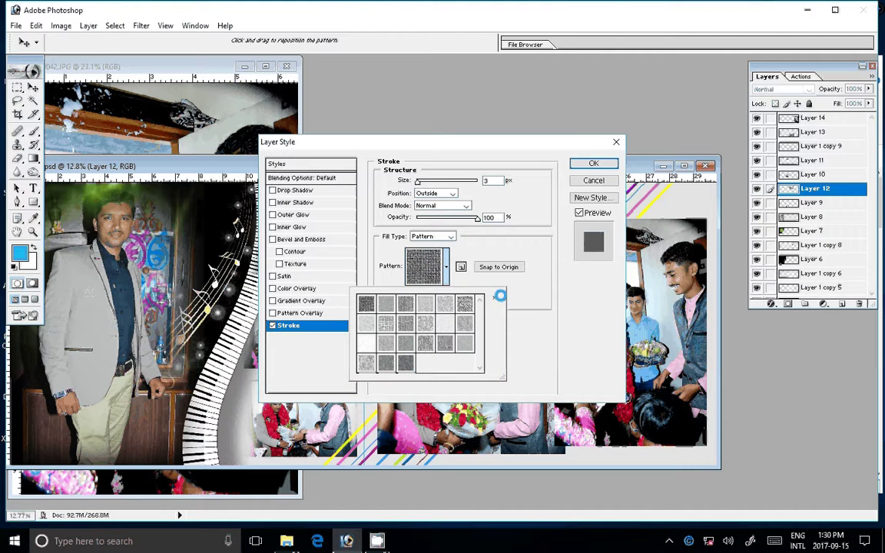
# Step: Start loading a pattern file, browsing to the J: drive in list view
pyautogui.click(497, 297)
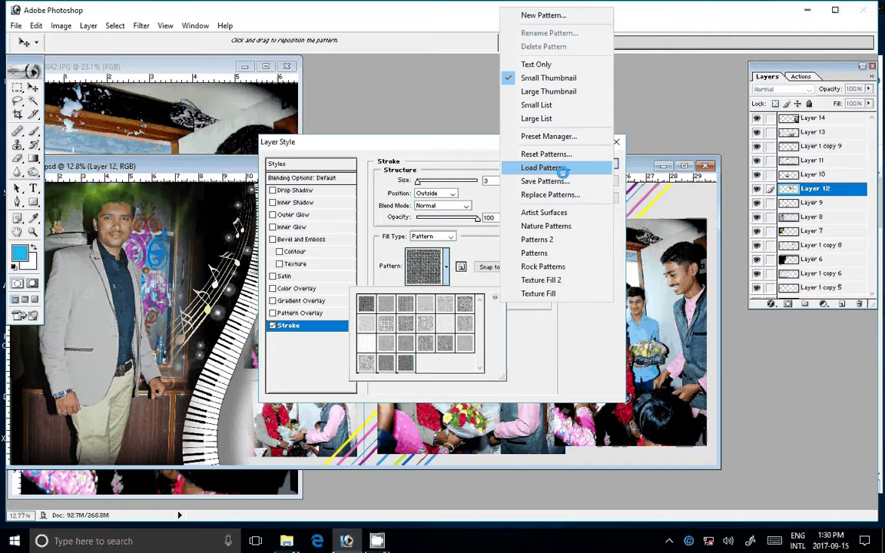
pyautogui.click(563, 172)
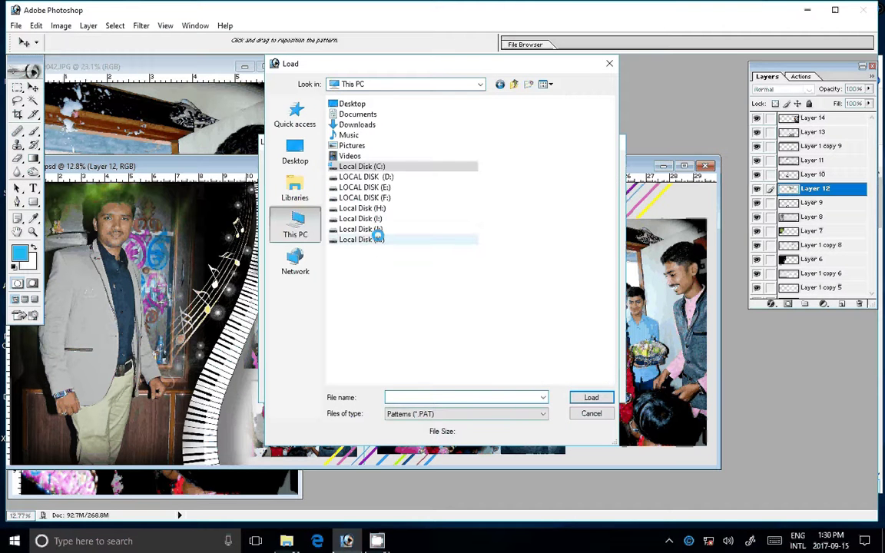
pyautogui.doubleClick(377, 239)
pyautogui.press('BackSpace')
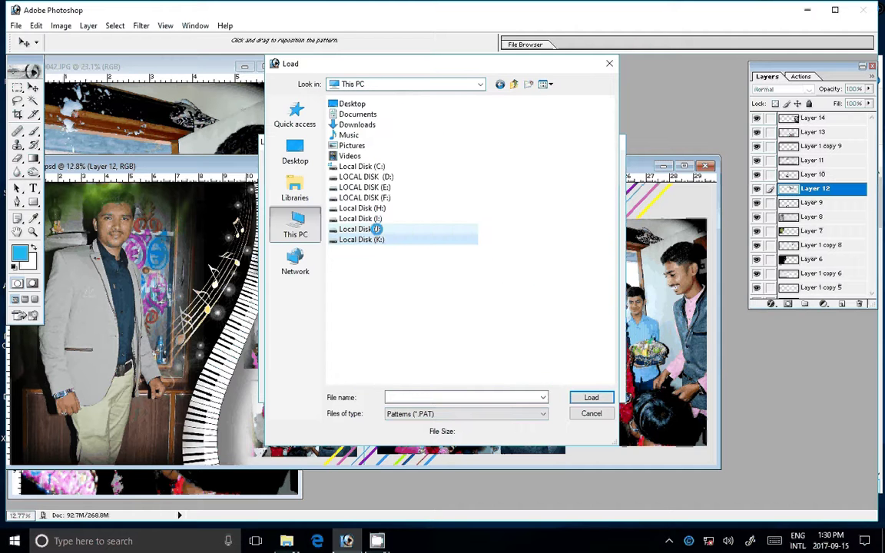
pyautogui.doubleClick(376, 229)
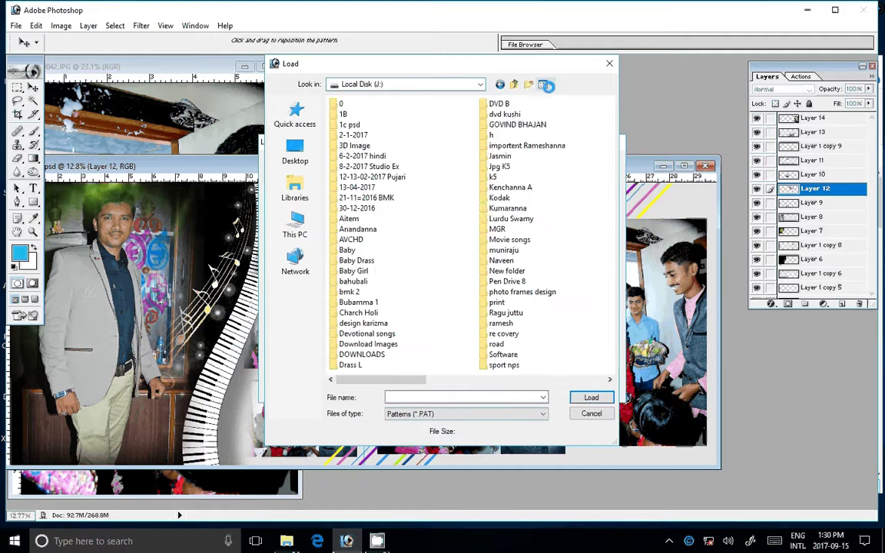
pyautogui.click(547, 85)
pyautogui.click(484, 154)
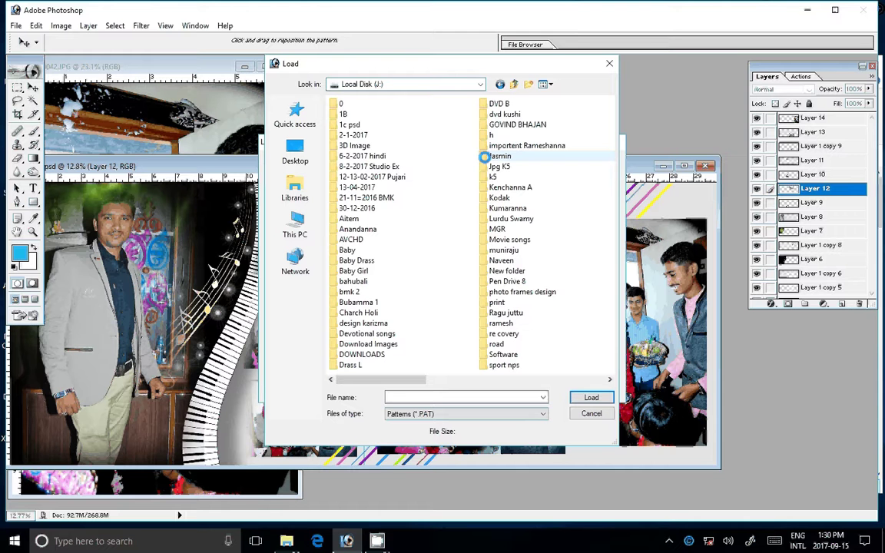
# Step: Load the Coy-Dreamer_Patterns - 8 file from the Software plugin PAT folder
pyautogui.doubleClick(509, 354)
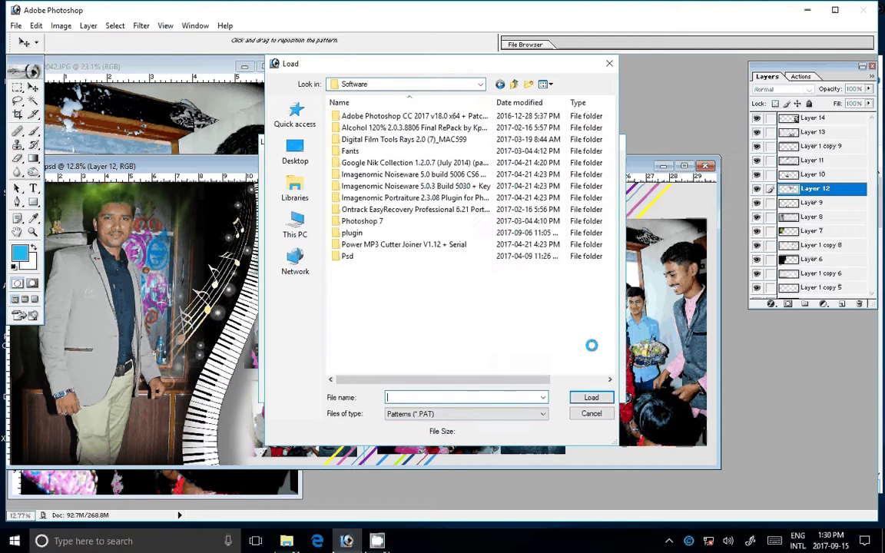
pyautogui.click(352, 232)
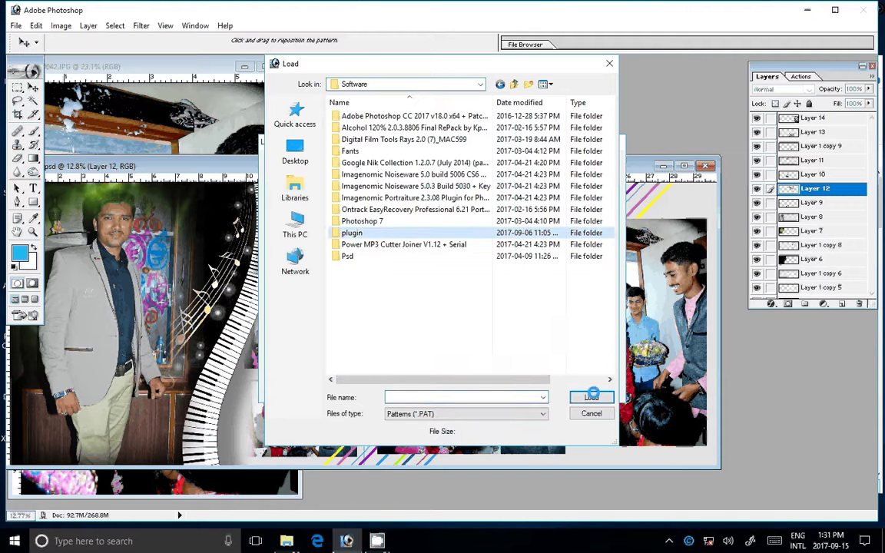
pyautogui.click(591, 397)
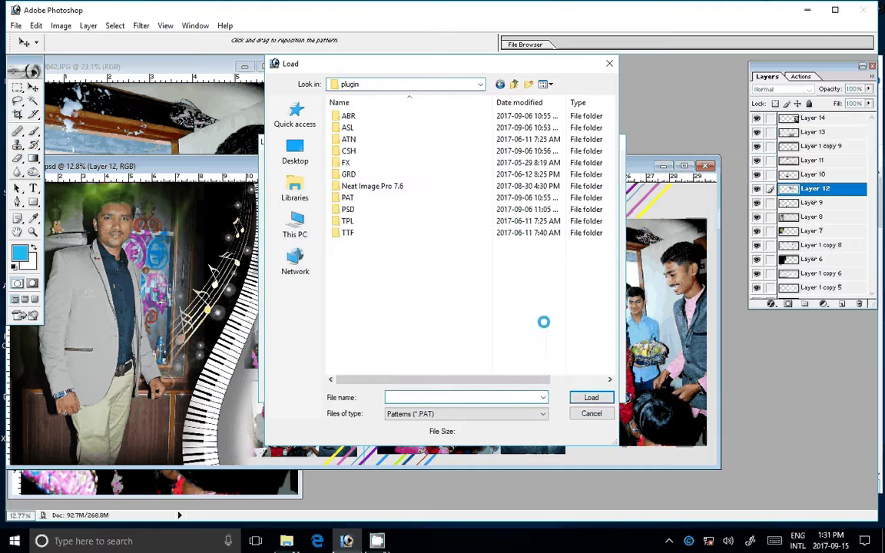
pyautogui.click(388, 198)
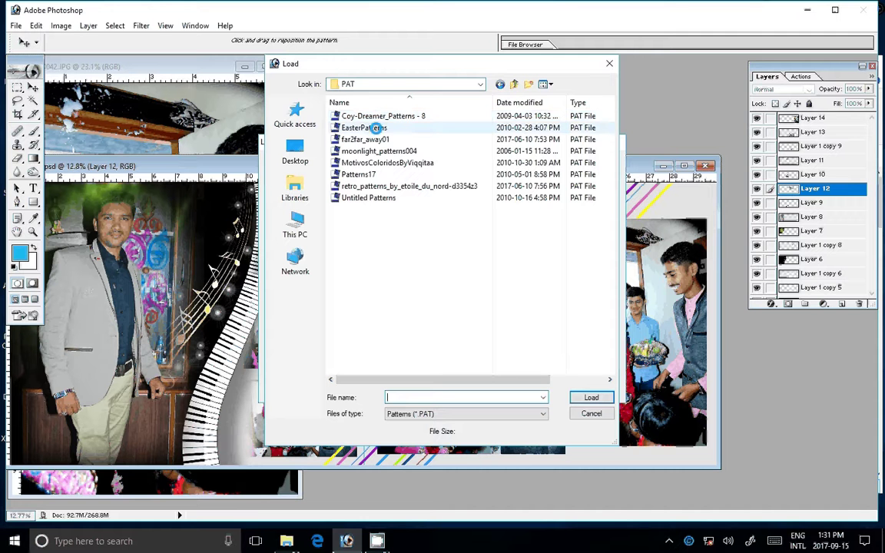
pyautogui.click(376, 116)
pyautogui.click(588, 397)
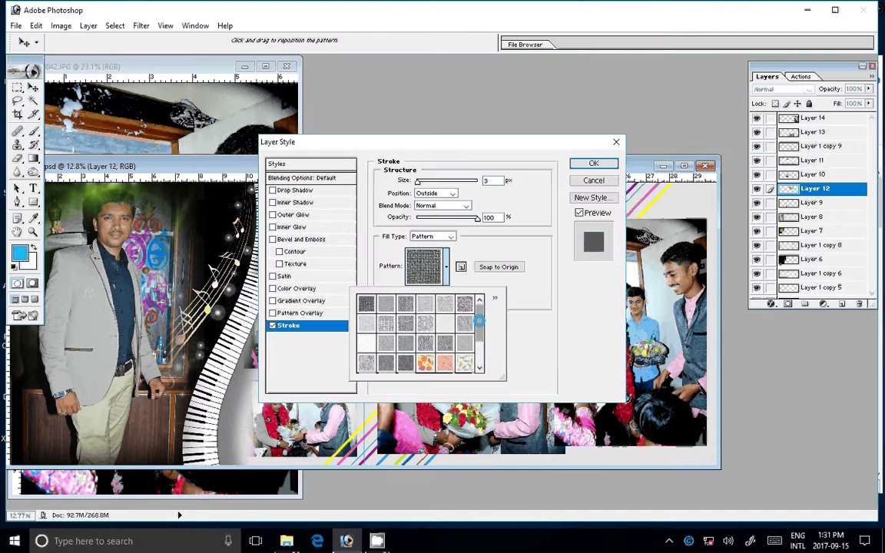
# Step: Try the orange floral pattern, then reset the pattern set to the defaults
pyautogui.moveTo(479, 323); pyautogui.dragTo(478, 347)
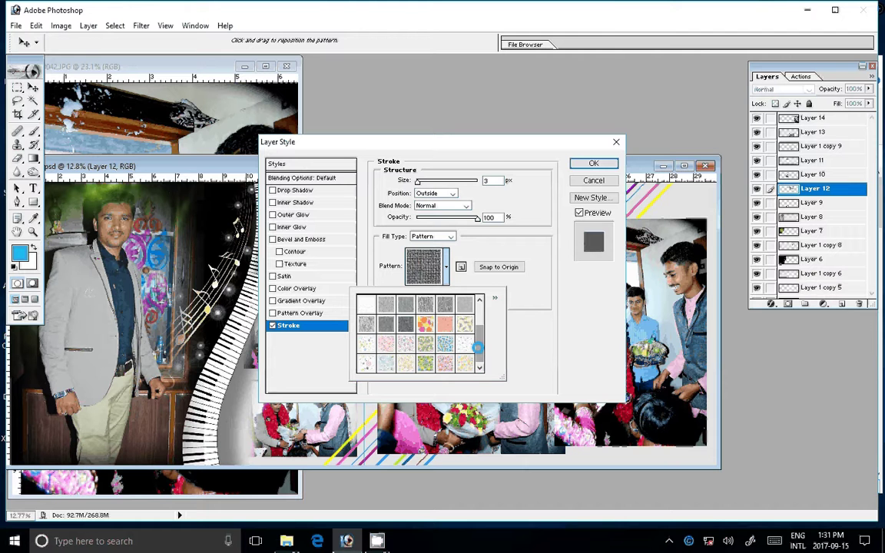
pyautogui.click(425, 323)
pyautogui.click(495, 297)
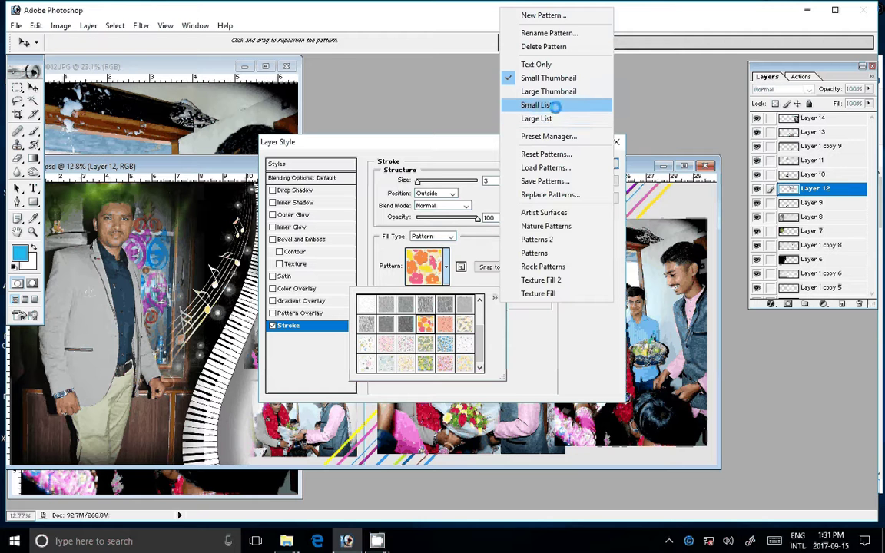
pyautogui.click(543, 154)
pyautogui.click(398, 210)
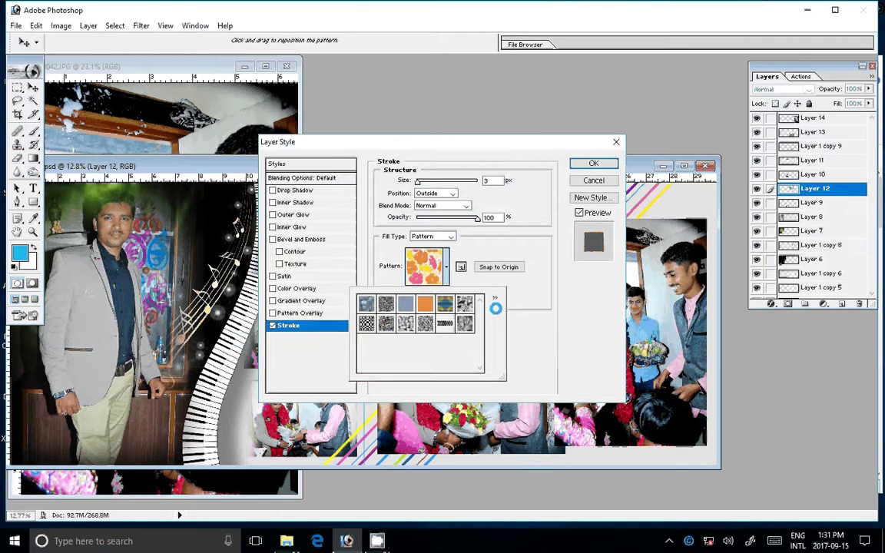
# Step: Reload Coy-Dreamer_Patterns - 8 and try the dark figure pattern for the stroke
pyautogui.click(495, 296)
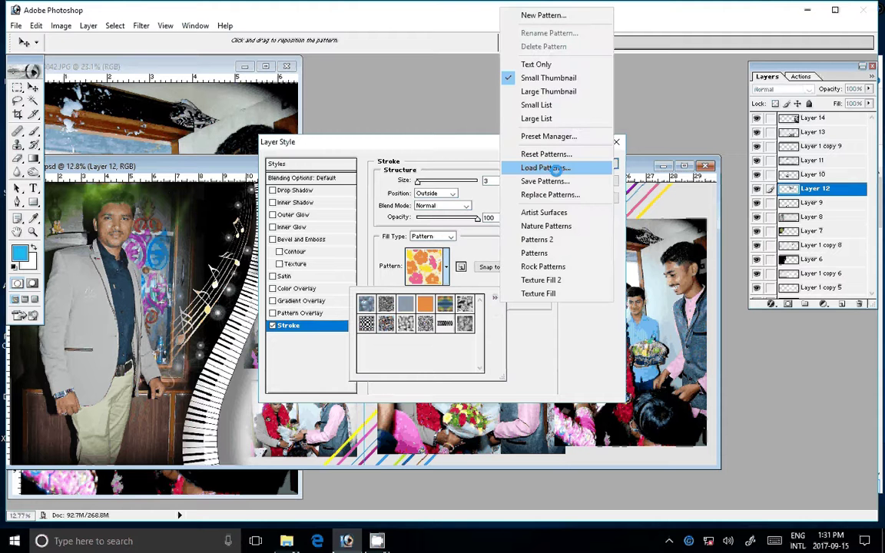
pyautogui.click(555, 167)
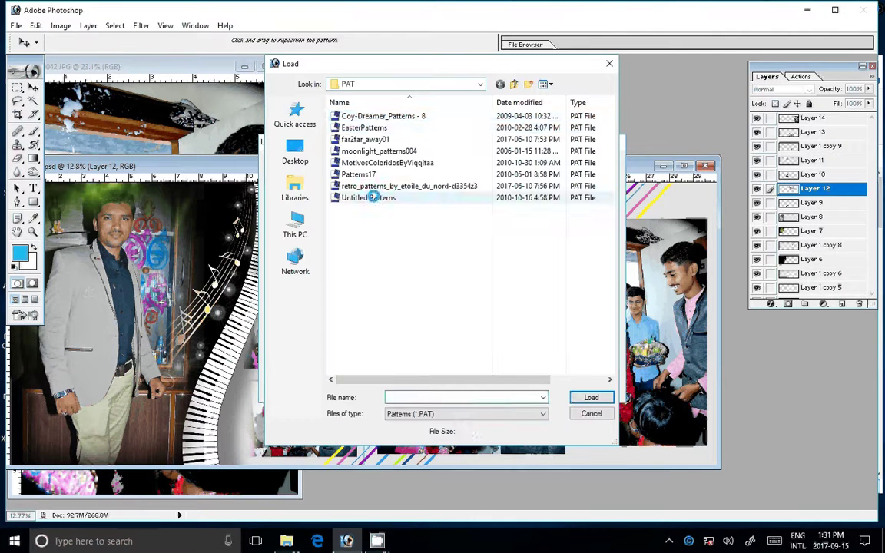
pyautogui.click(375, 116)
pyautogui.click(590, 397)
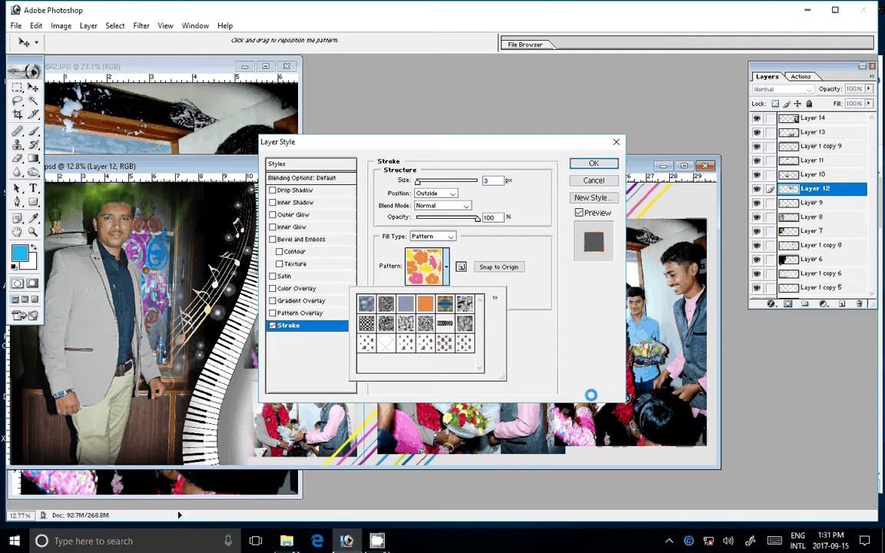
pyautogui.click(442, 343)
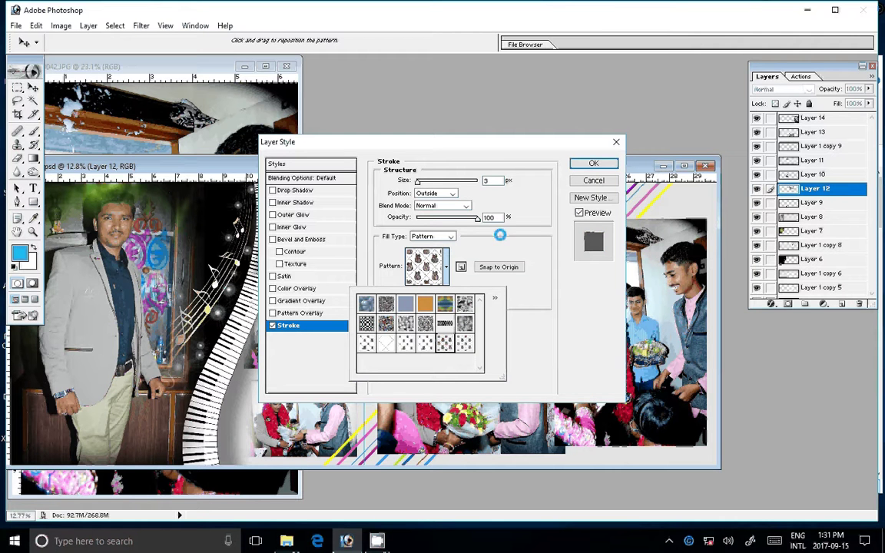
# Step: Load the far2far_away01 pattern file and apply its green circles pattern as the 3 px stroke
pyautogui.click(495, 298)
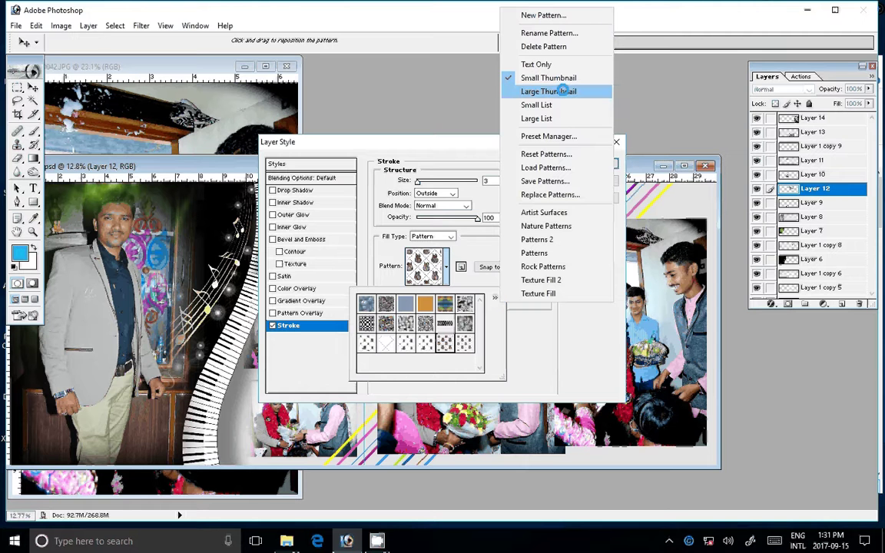
pyautogui.click(552, 167)
pyautogui.click(365, 139)
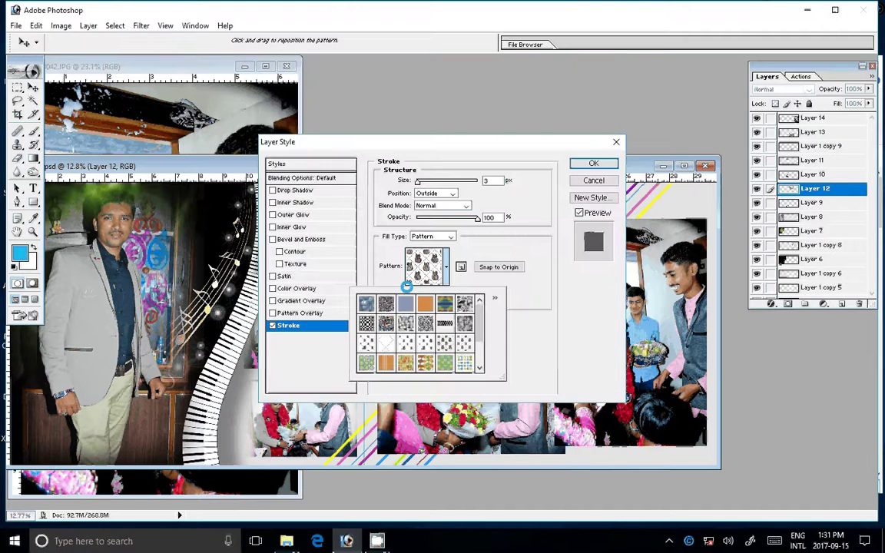
pyautogui.click(371, 362)
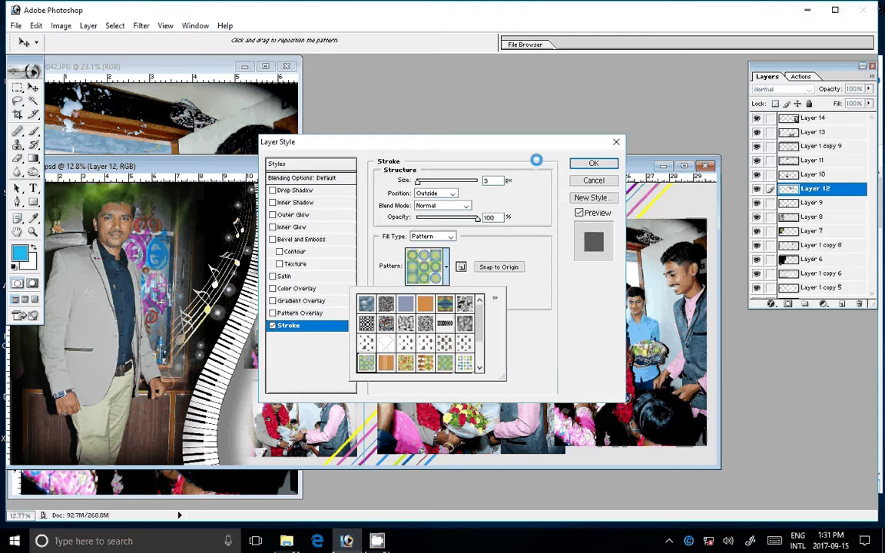
pyautogui.press('Return')
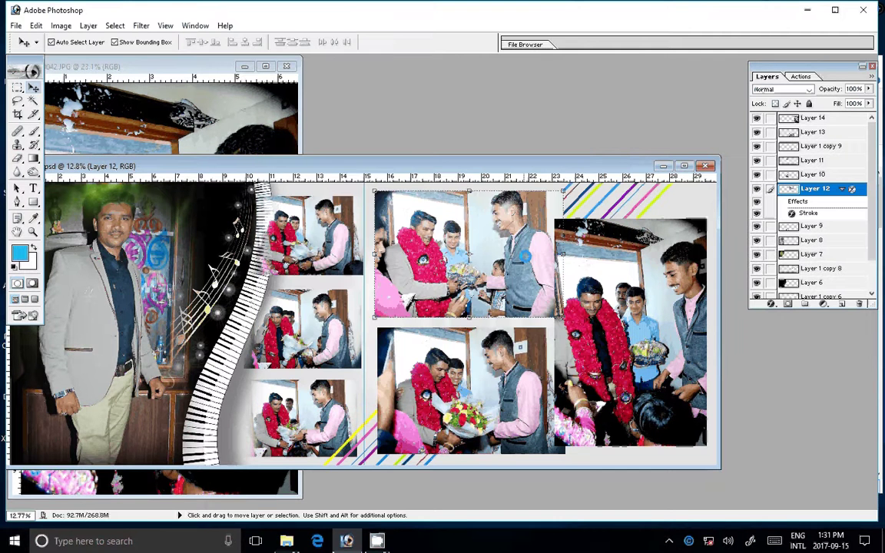
# Step: Reopen and review Layer 12's pattern stroke settings, then close them
pyautogui.click(770, 304)
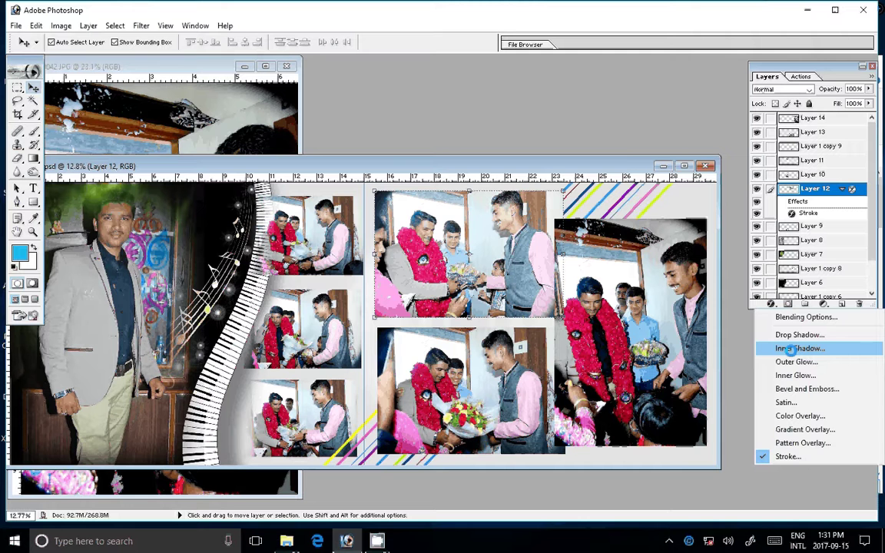
pyautogui.click(788, 457)
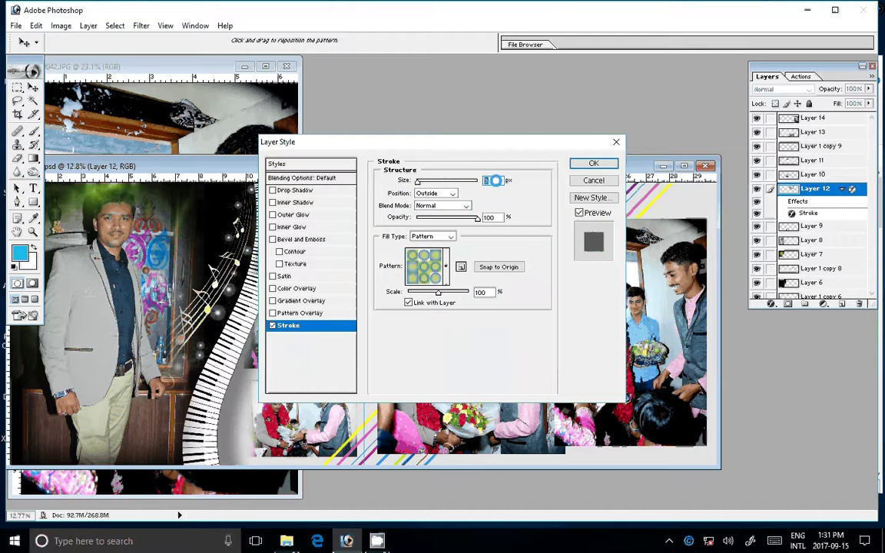
pyautogui.press('Return')
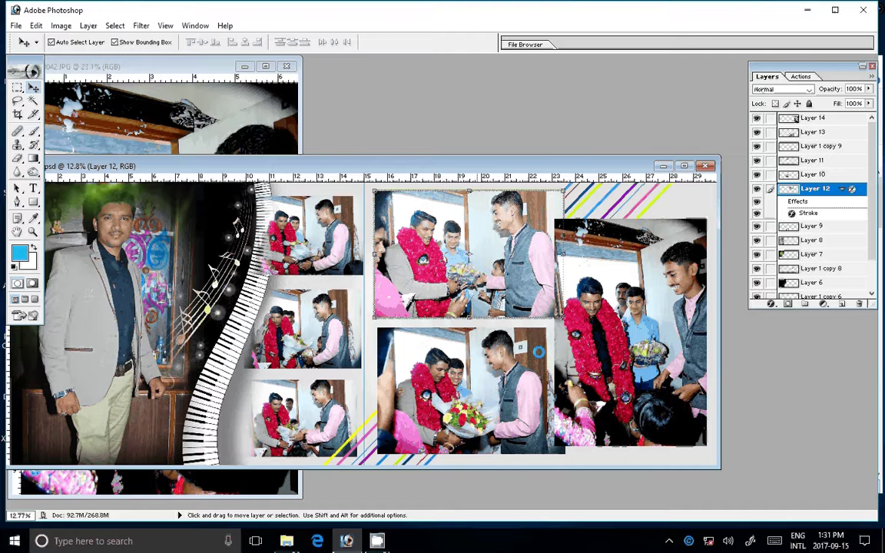
# Step: Merge Layer 14 down into Layer 1 copy 9, then select Layers 11 and 12
pyautogui.click(590, 369)
pyautogui.hotkey('ctrl', 'e')
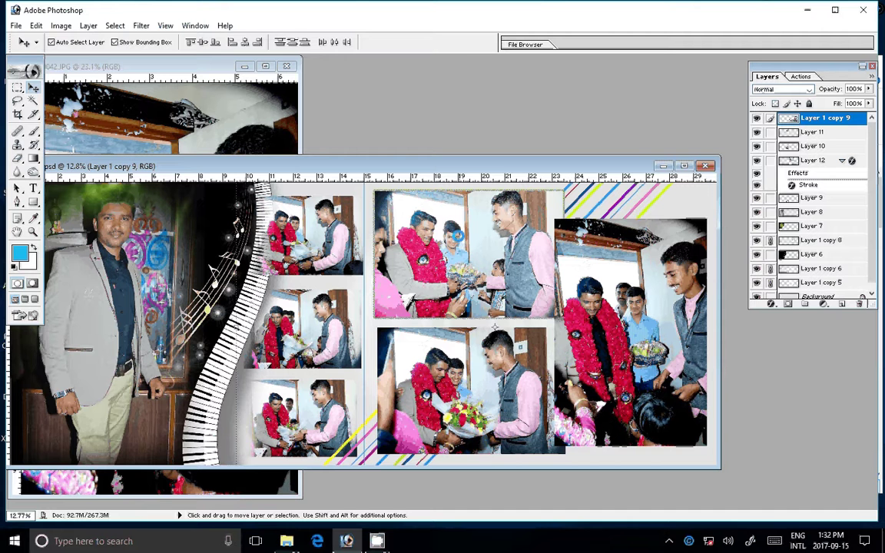
pyautogui.click(824, 133)
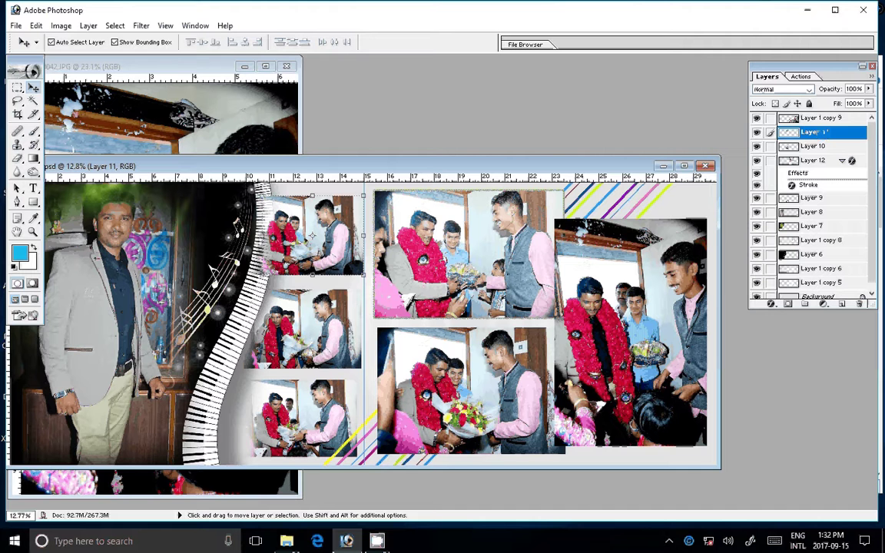
pyautogui.doubleClick(814, 132)
pyautogui.click(850, 175)
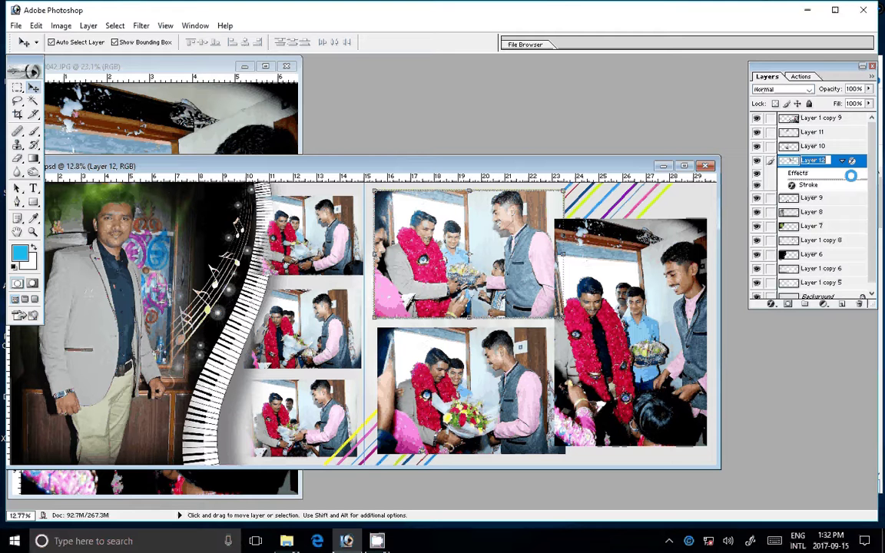
# Step: Copy Layer 12's stroke layer style and paste it onto Layer 1 copy 9
pyautogui.rightClick(850, 175)
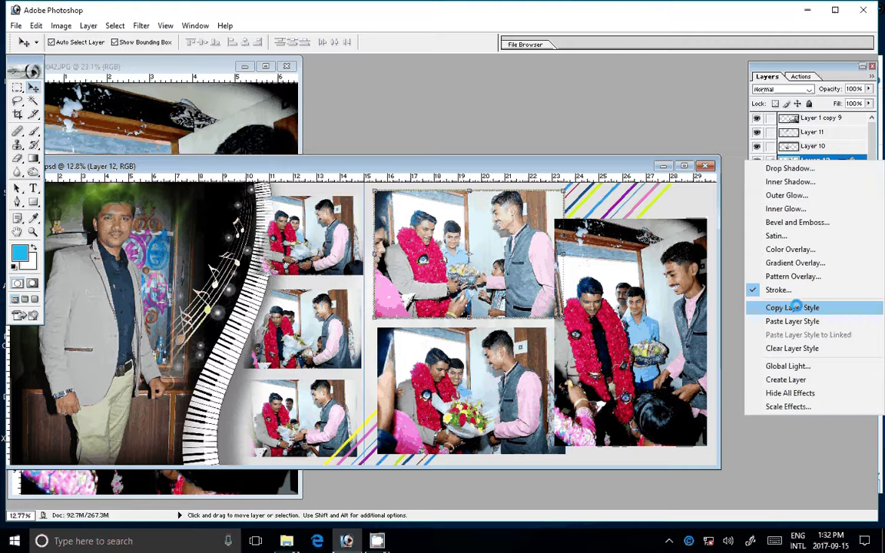
pyautogui.click(795, 307)
pyautogui.click(837, 117)
pyautogui.rightClick(845, 118)
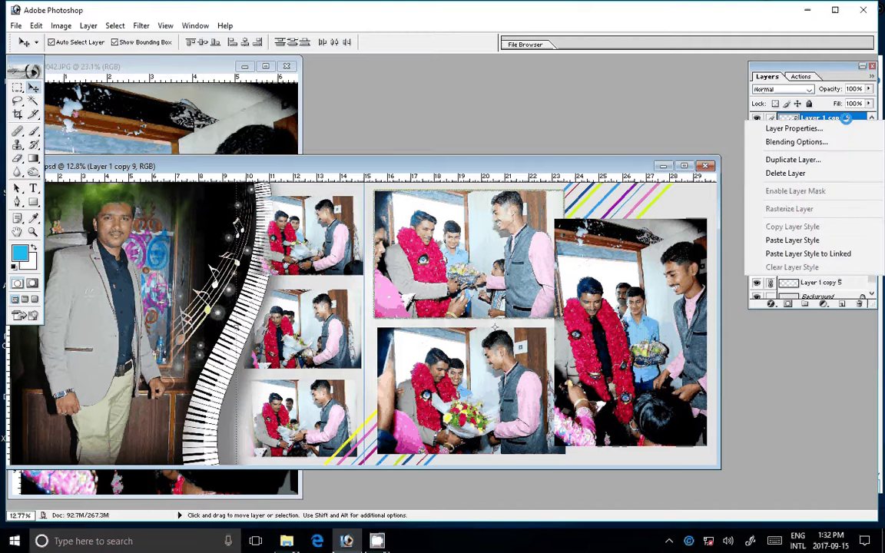
pyautogui.click(793, 238)
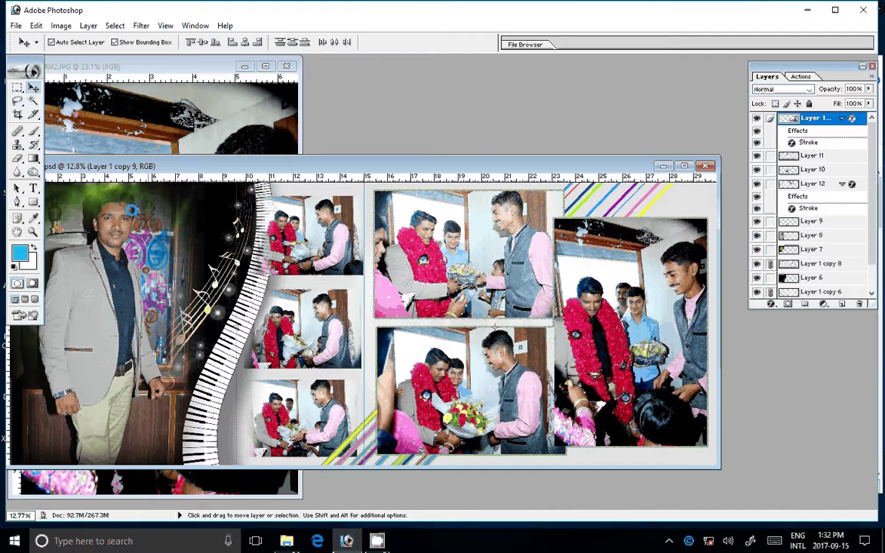
# Step: Flatten the spread into a single Background layer
pyautogui.click(89, 25)
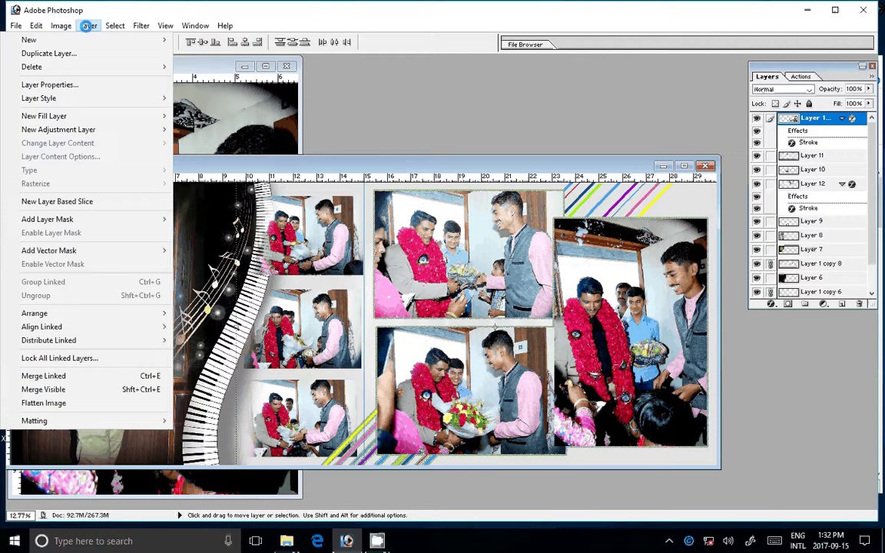
pyautogui.click(422, 194)
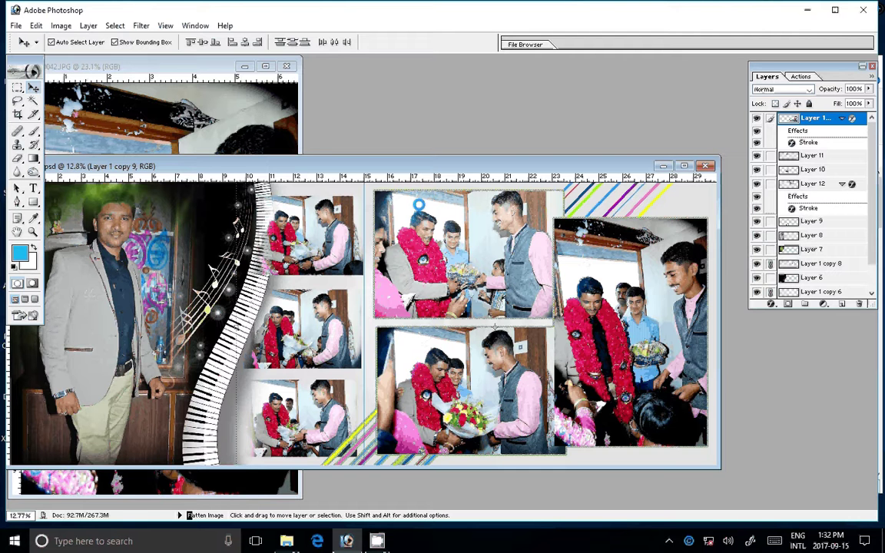
pyautogui.click(426, 195)
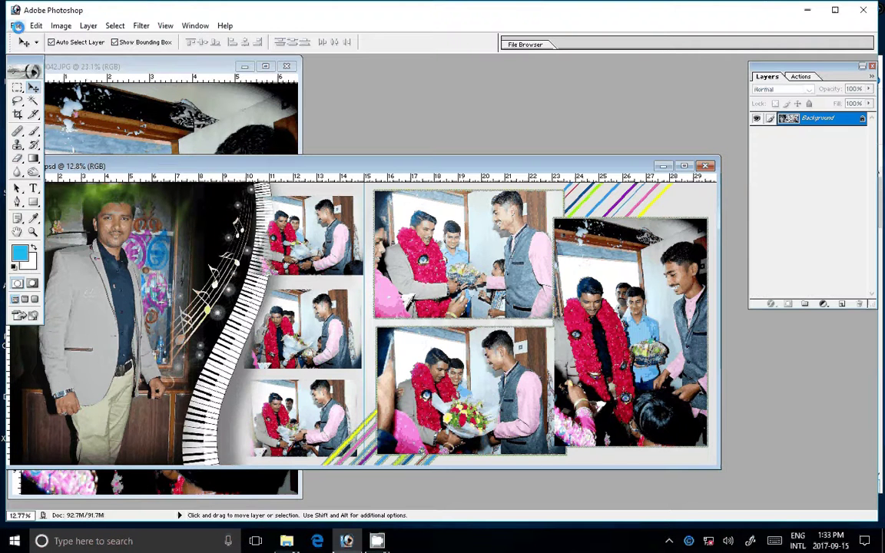
# Step: Start Save As and navigate to the k 11 folder on LOCAL DISK (E:)
pyautogui.click(17, 26)
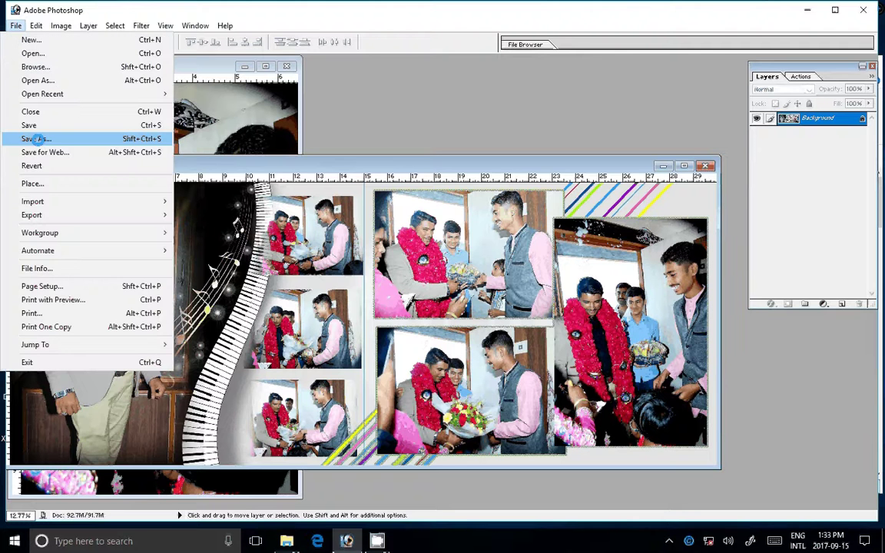
pyautogui.click(37, 139)
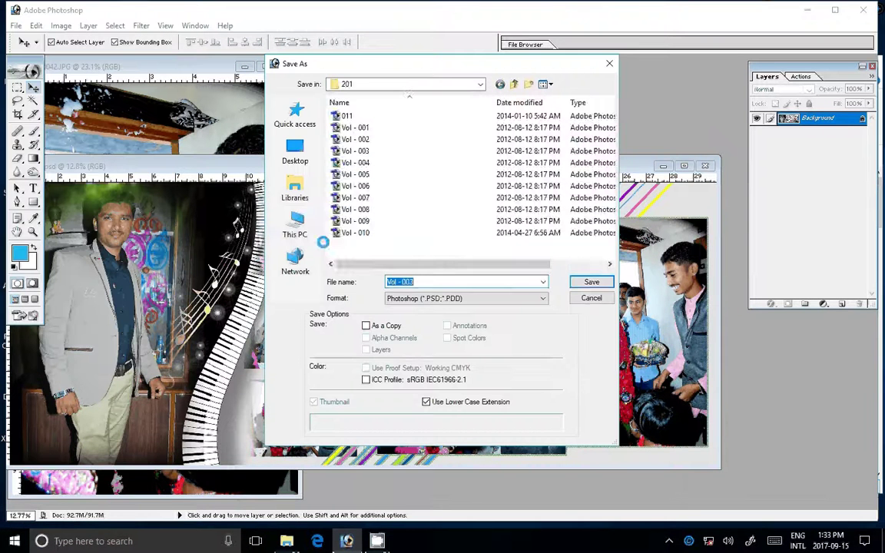
pyautogui.click(308, 229)
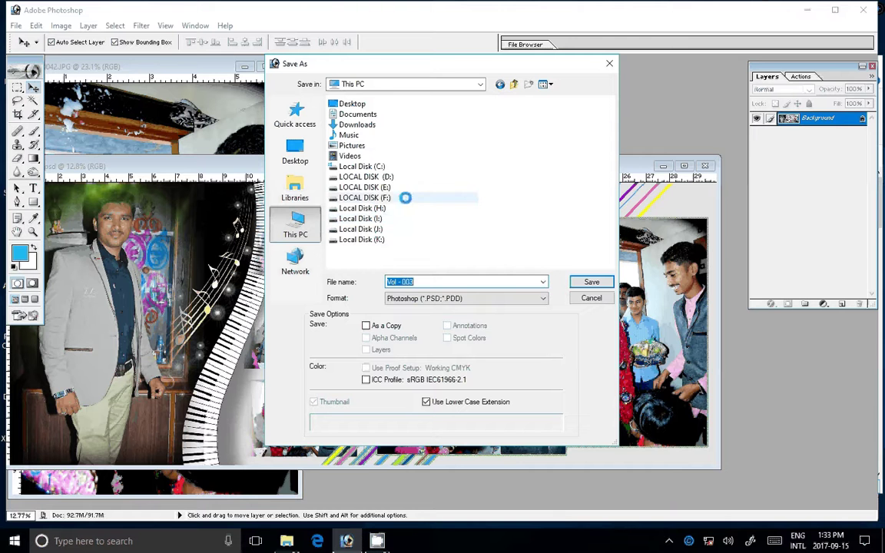
pyautogui.moveTo(364, 198)
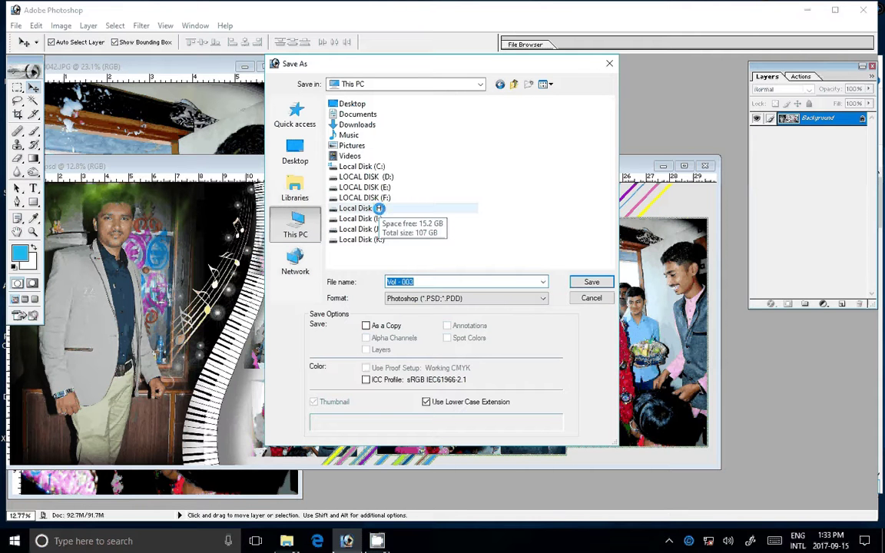
pyautogui.click(380, 197)
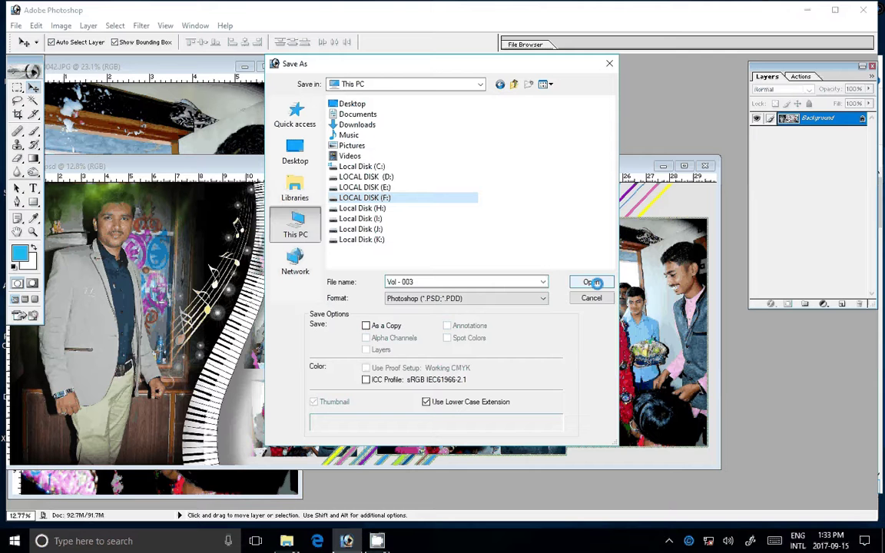
pyautogui.click(402, 187)
pyautogui.click(586, 281)
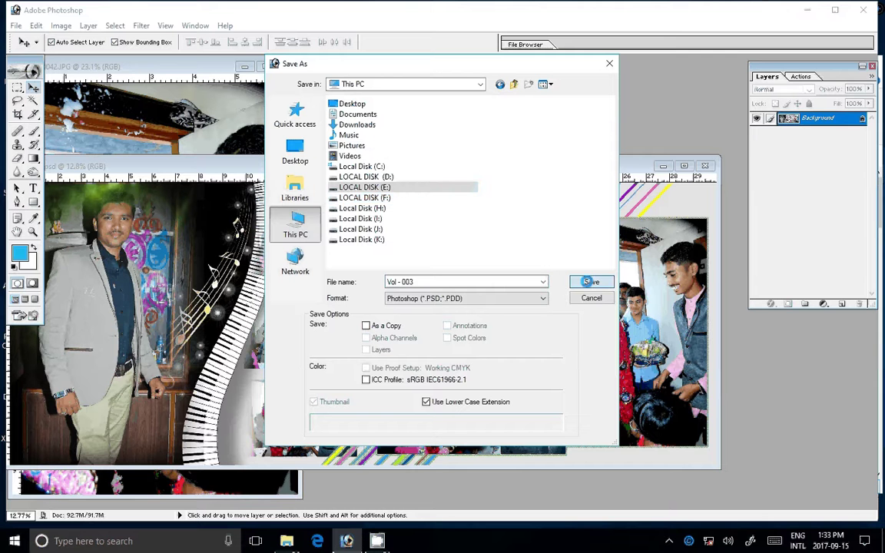
pyautogui.click(399, 177)
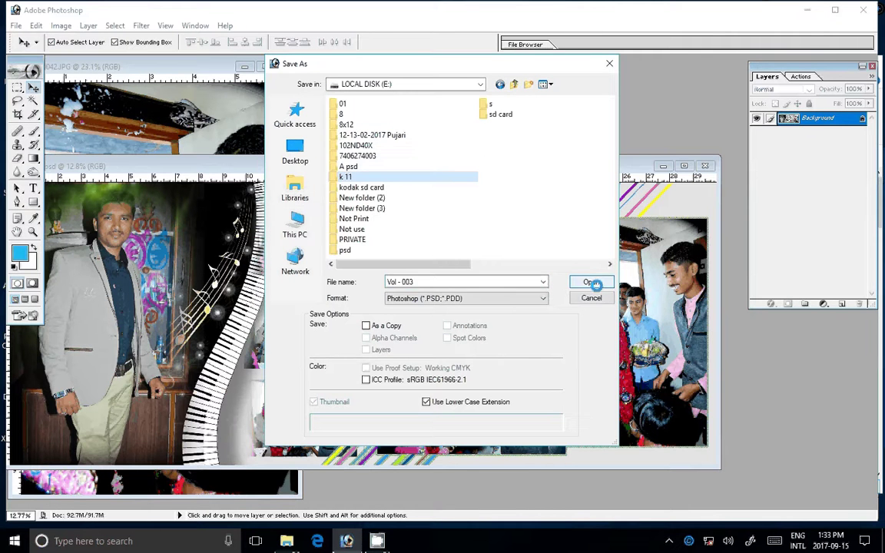
pyautogui.click(593, 282)
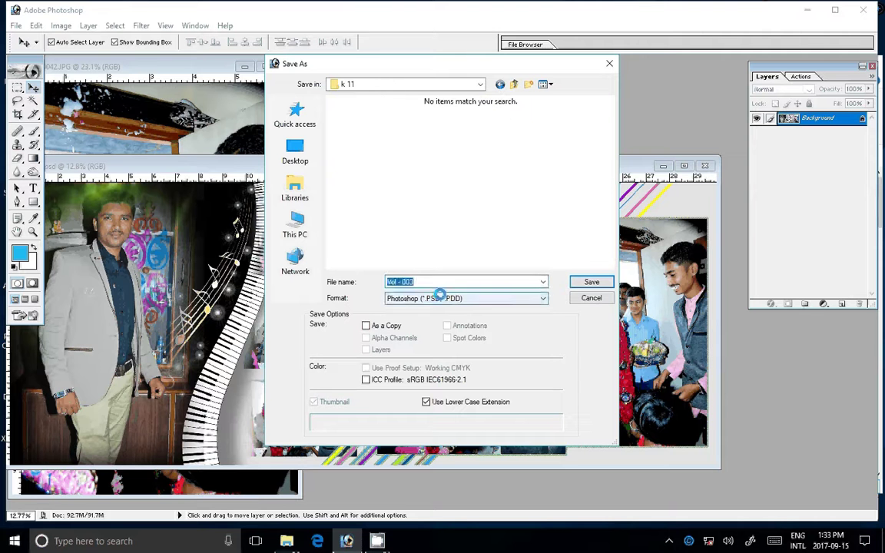
# Step: Set the save format to JPEG and name the file 04
pyautogui.click(439, 297)
pyautogui.click(461, 357)
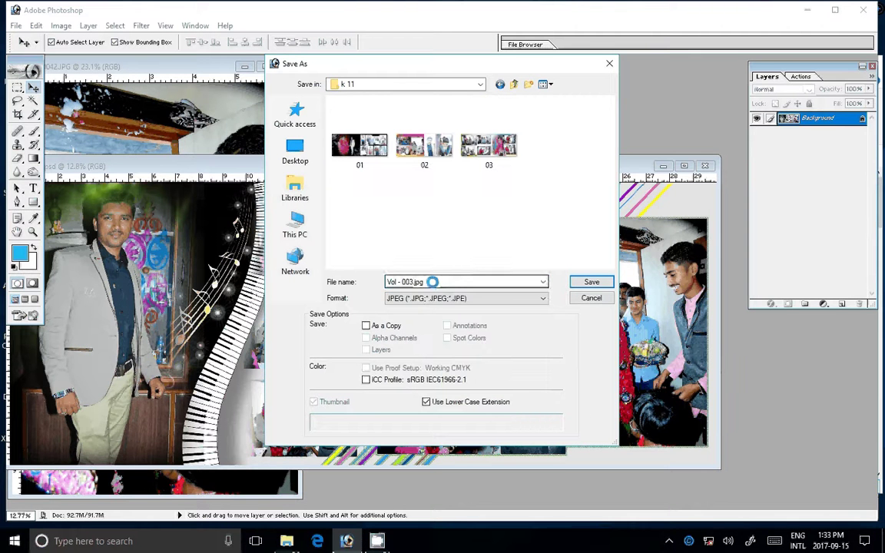
pyautogui.click(446, 281)
pyautogui.write('04')
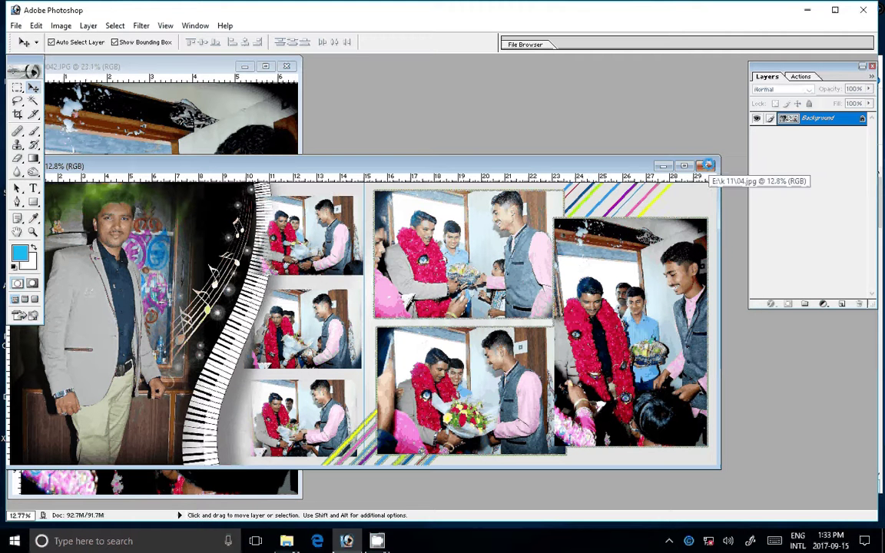
# Step: Close the 04.jpg spread and DSC_0042 without saving, and cancel the Open dialog
pyautogui.click(707, 165)
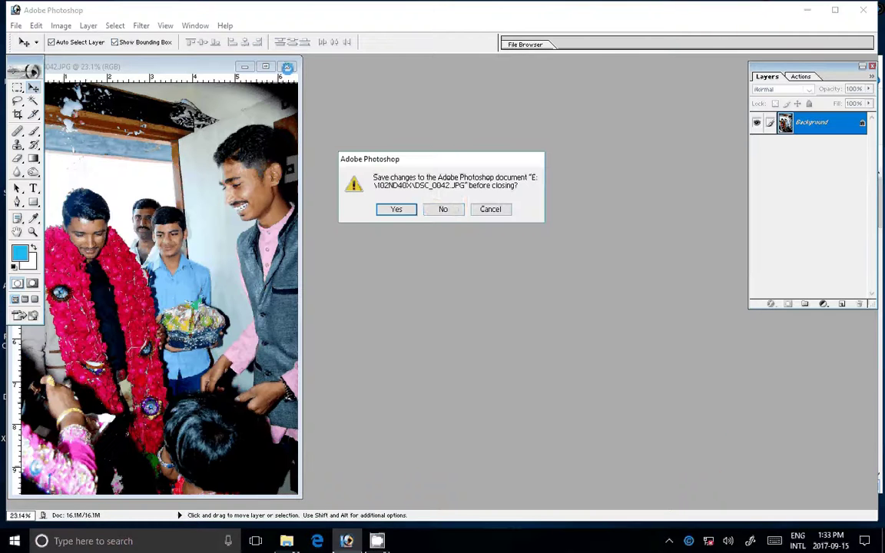
pyautogui.click(442, 210)
pyautogui.doubleClick(429, 228)
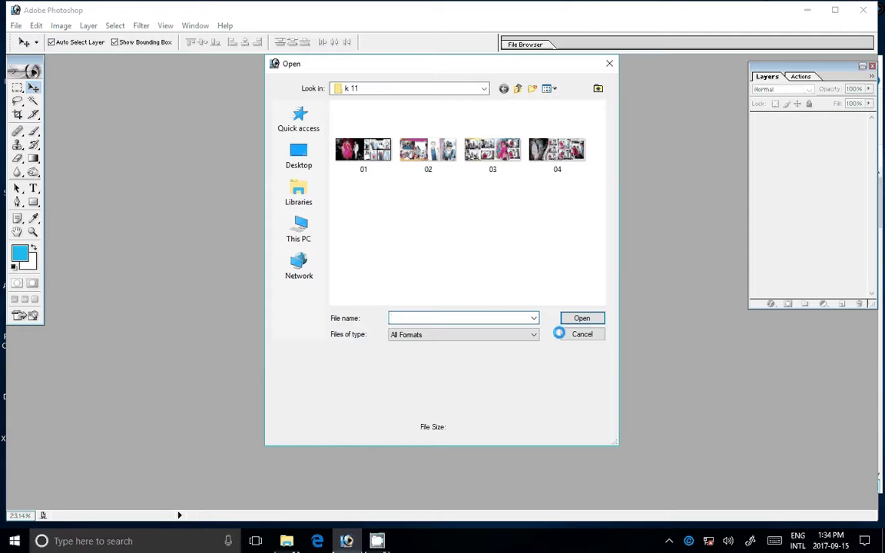
pyautogui.click(594, 335)
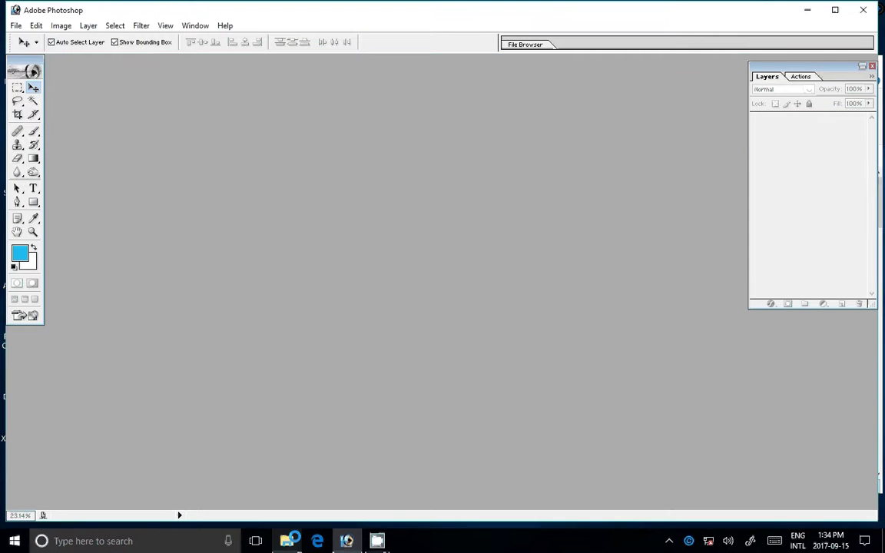
pyautogui.doubleClick(411, 420)
pyautogui.click(556, 149)
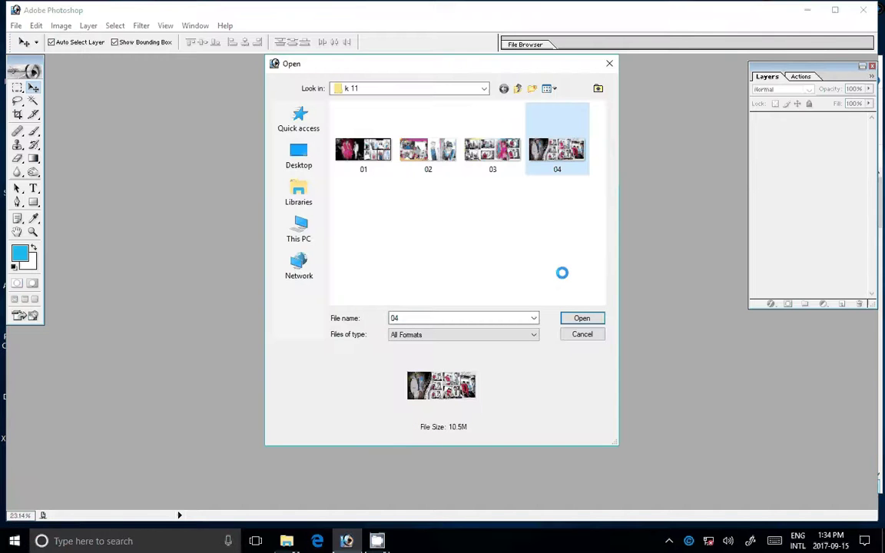
pyautogui.click(582, 334)
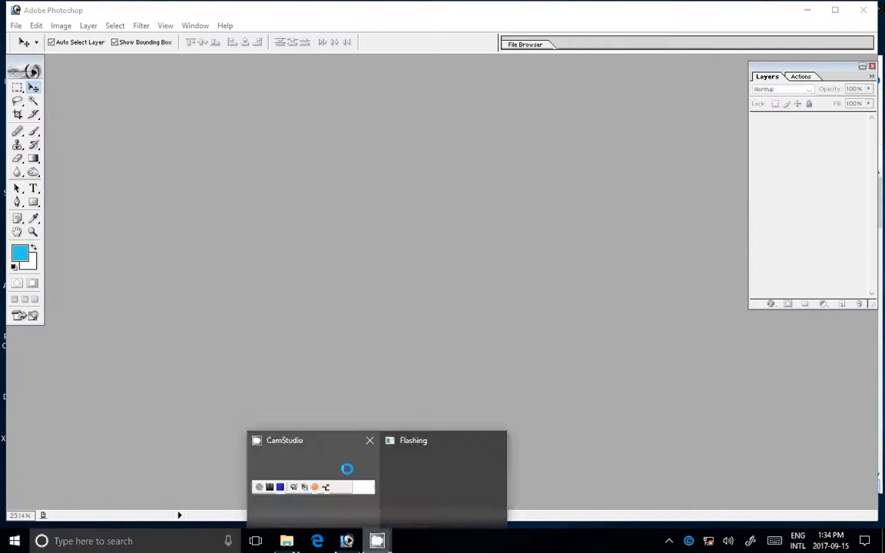